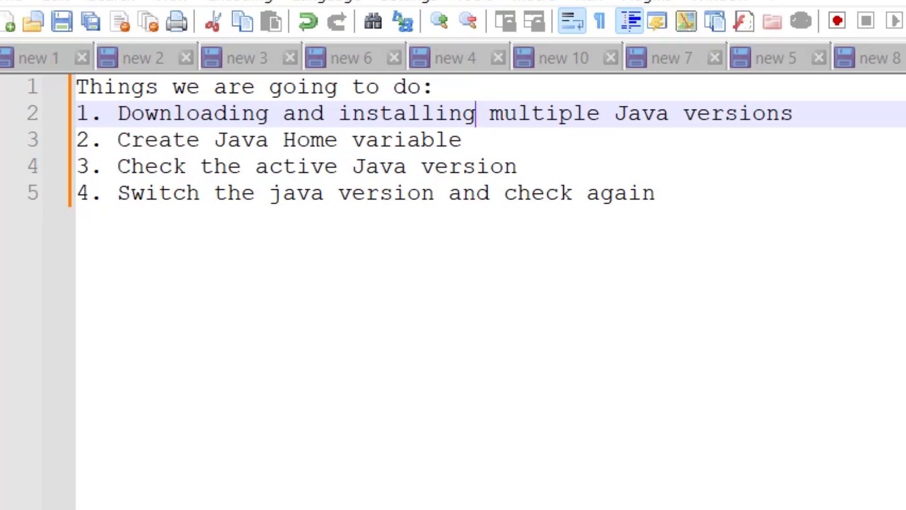
Step: Highlight the last three steps of the Notepad++ plan, then enter 'Java 11' in Chrome's address bar
drag(118, 140, 599, 177)
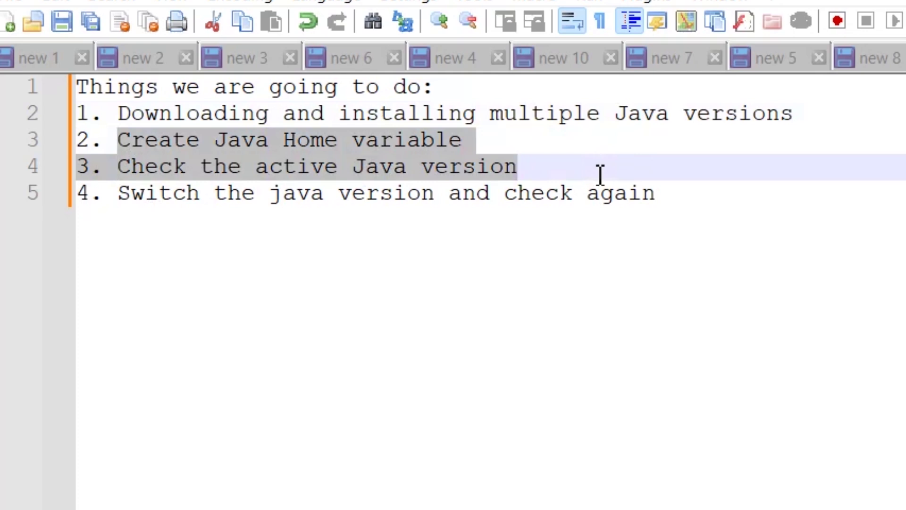
click(677, 207)
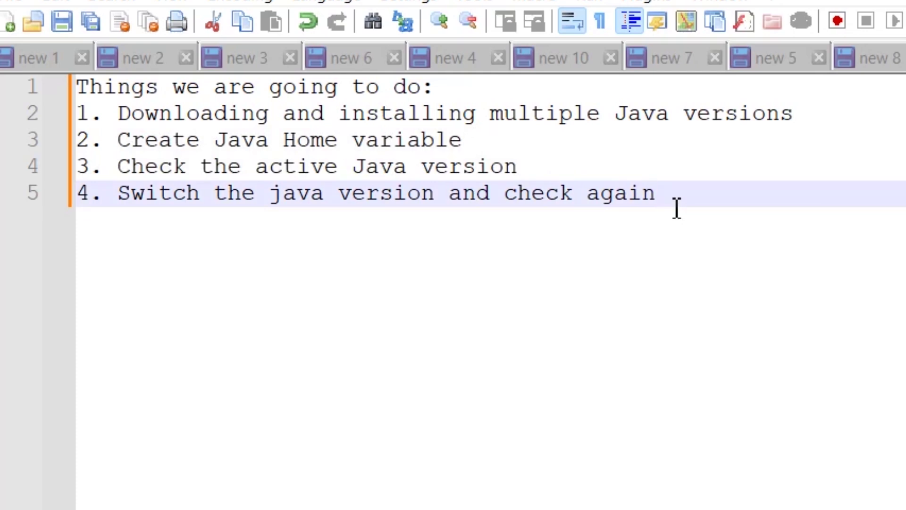
drag(675, 206, 87, 140)
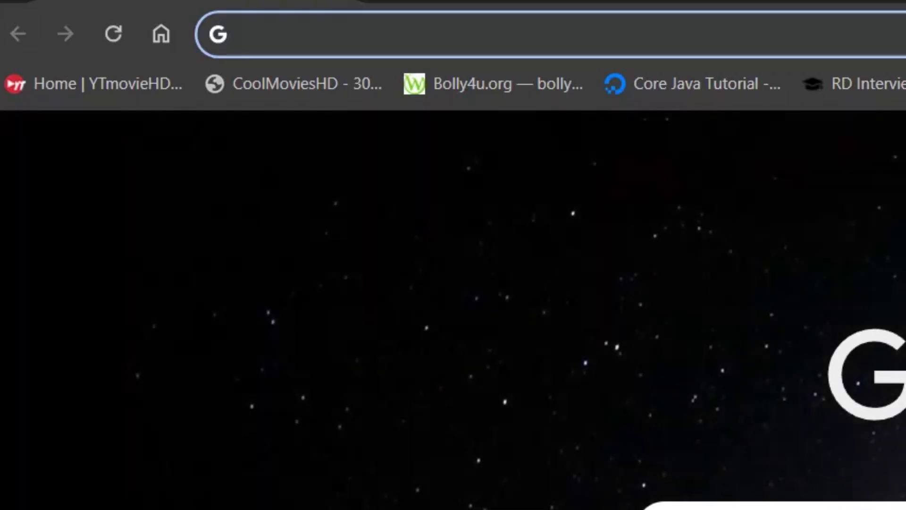
text(Java 11)
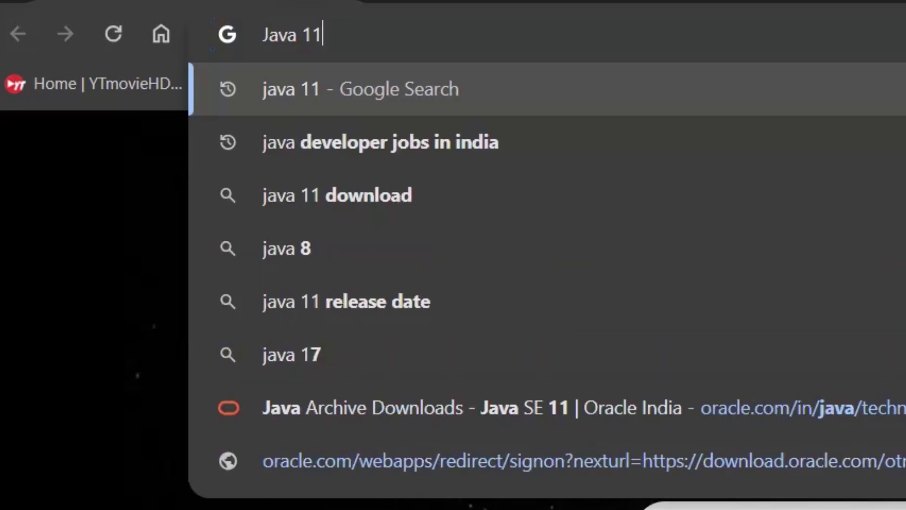
Step: Search Java 11, open Oracle's Java SE 11 Archive Downloads, and request jdk-11.0.22_windows-x64_bin.exe
key(Return)
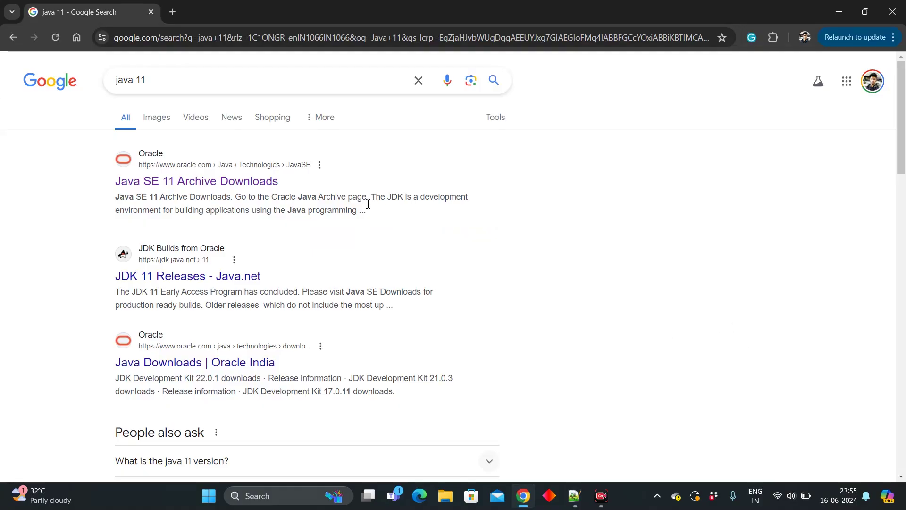
click(235, 188)
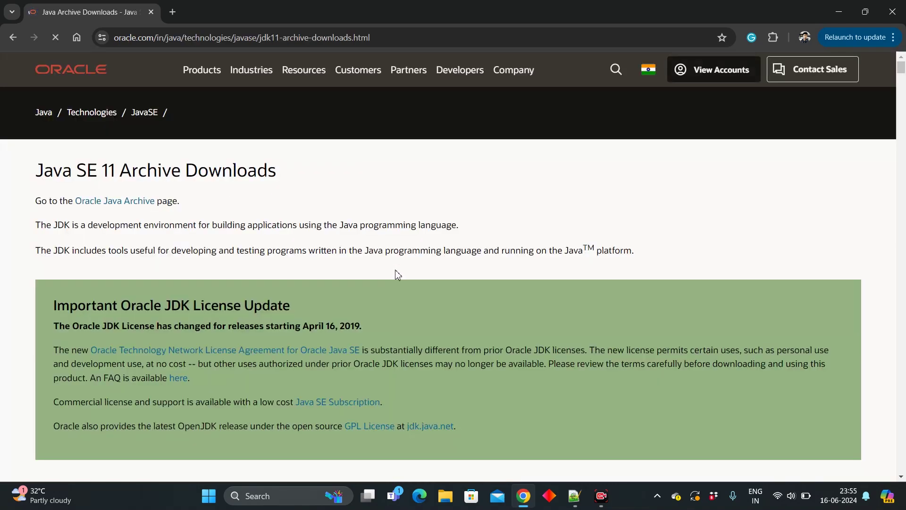
scroll(396, 274, down, 1)
scroll(396, 273, down, 10)
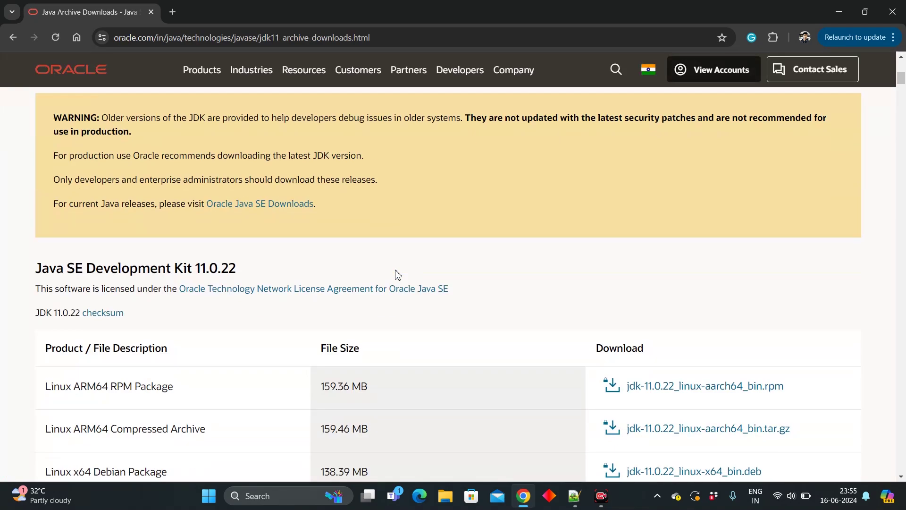
scroll(397, 275, down, 5)
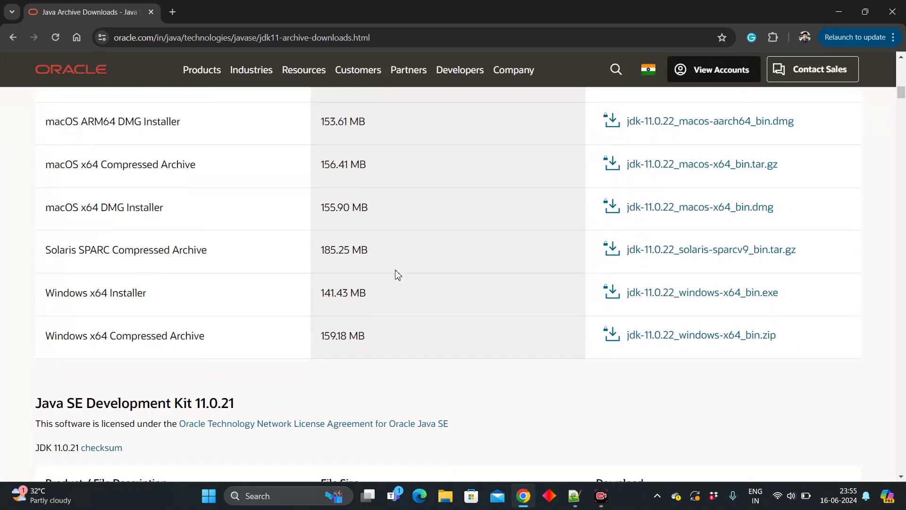
drag(46, 295, 293, 304)
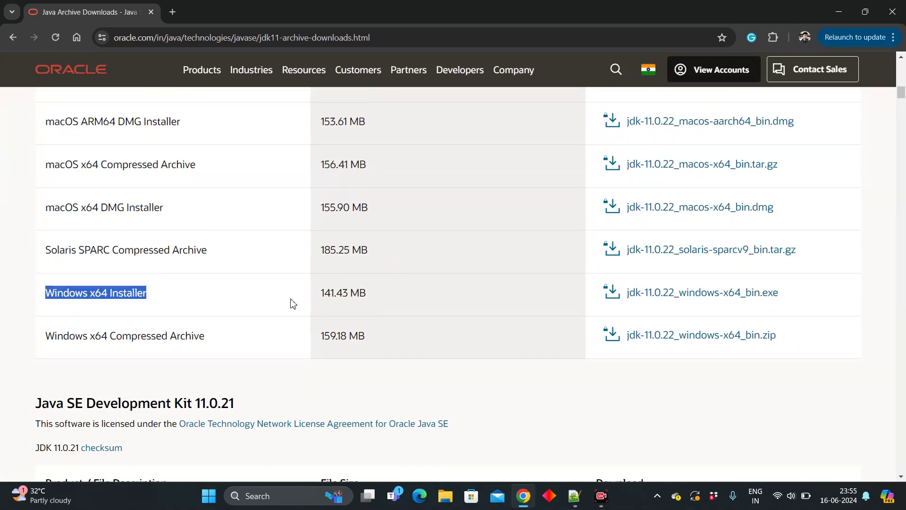
click(688, 295)
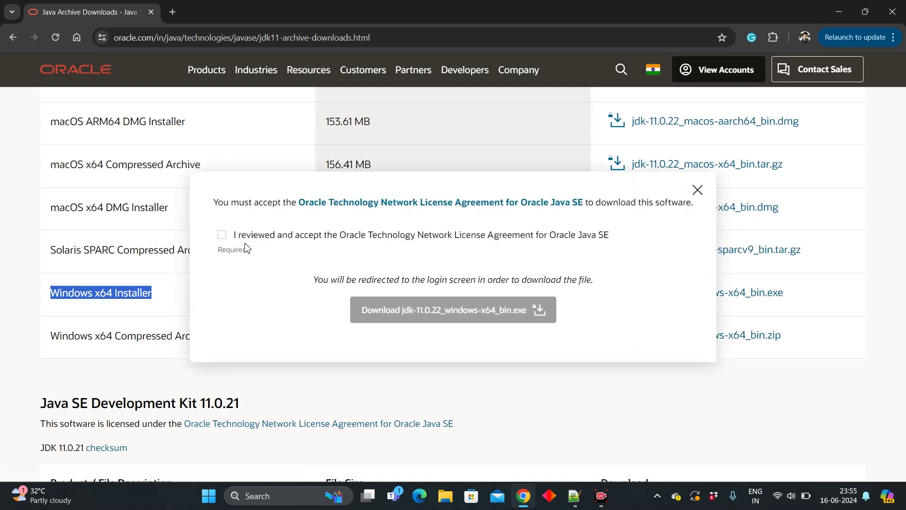
Step: Accept the Oracle license, start the download, and sign in with the account e-mail and password
click(222, 235)
click(441, 314)
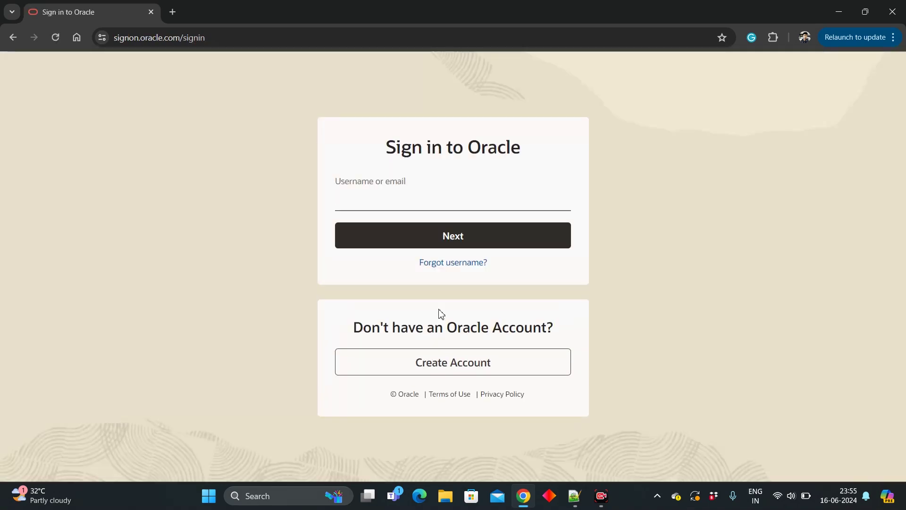
click(490, 240)
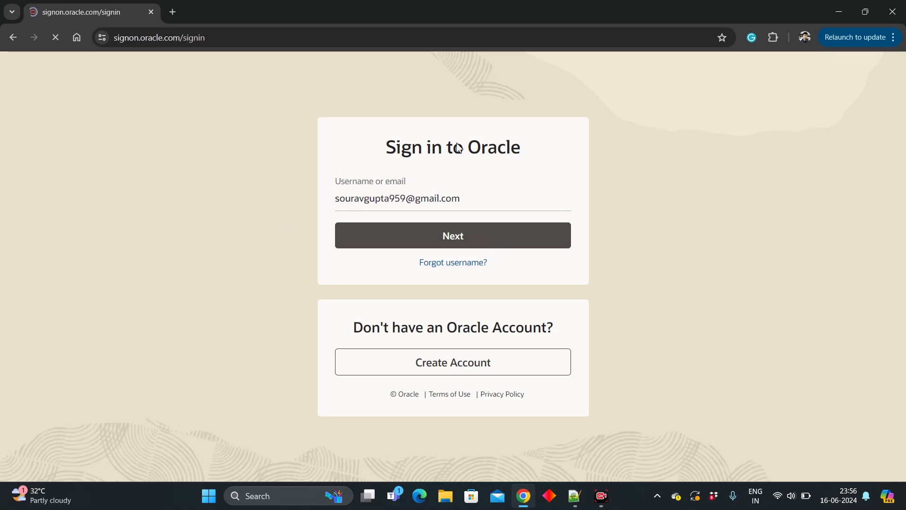
key(ctrl+v)
key(Return)
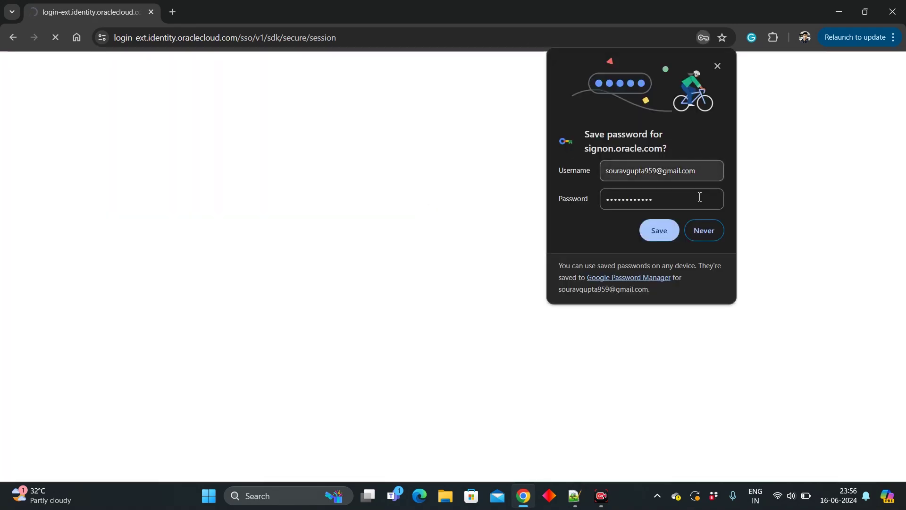
Step: Decline saving the password and confirm the JDK 11 installer is downloading (16.1 of 141 MB)
click(704, 228)
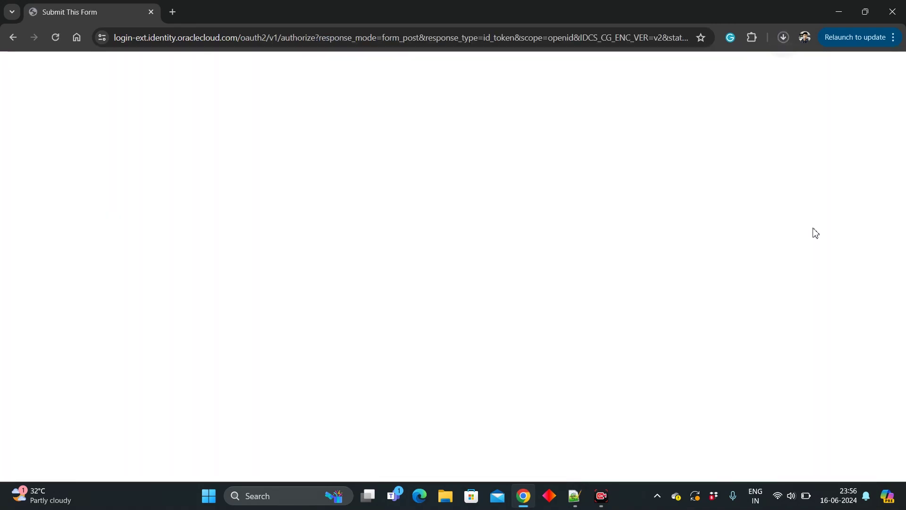
click(784, 39)
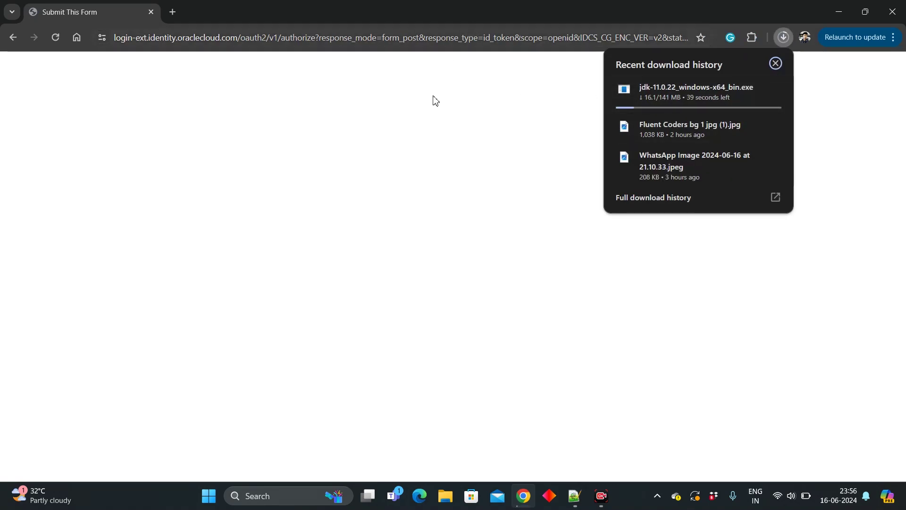
click(425, 131)
click(447, 40)
Step: Search 'Java 17' and open Oracle's Java SE 17 Archive Downloads page
key(ctrl+a)
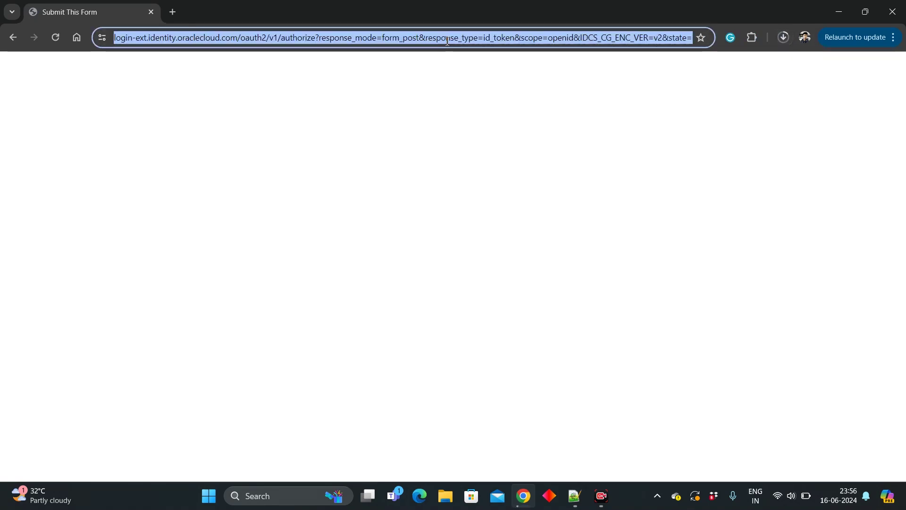
text(Java 17)
key(Return)
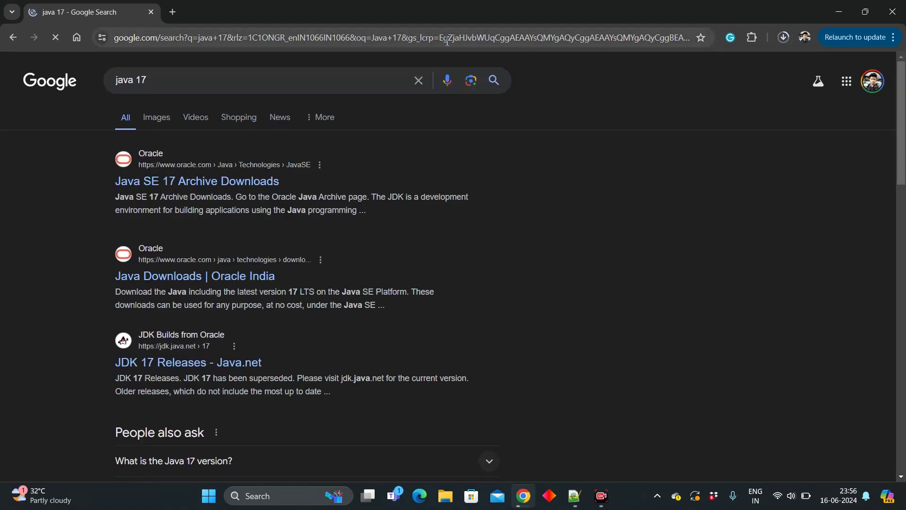
click(199, 184)
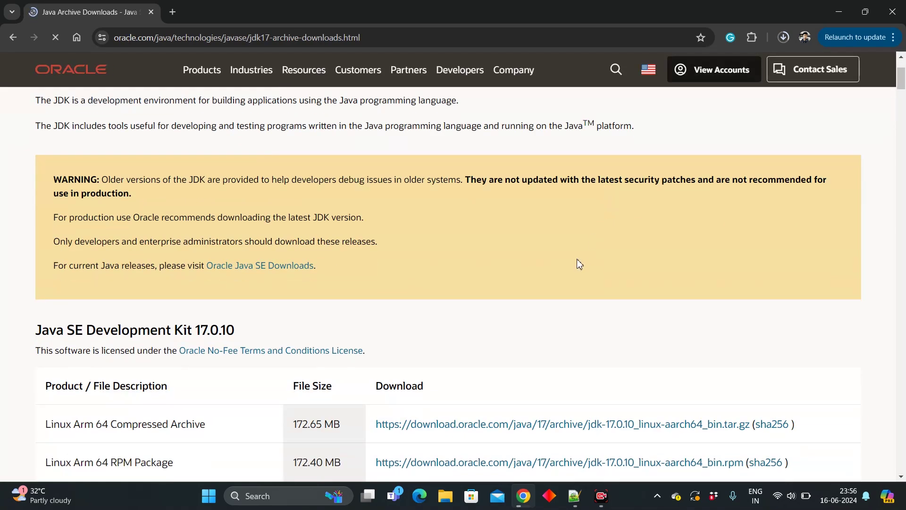
Step: Download jdk-17.0.10_windows-x64_bin.exe from the Windows x64 Installer row and check its progress
scroll(580, 264, down, 8)
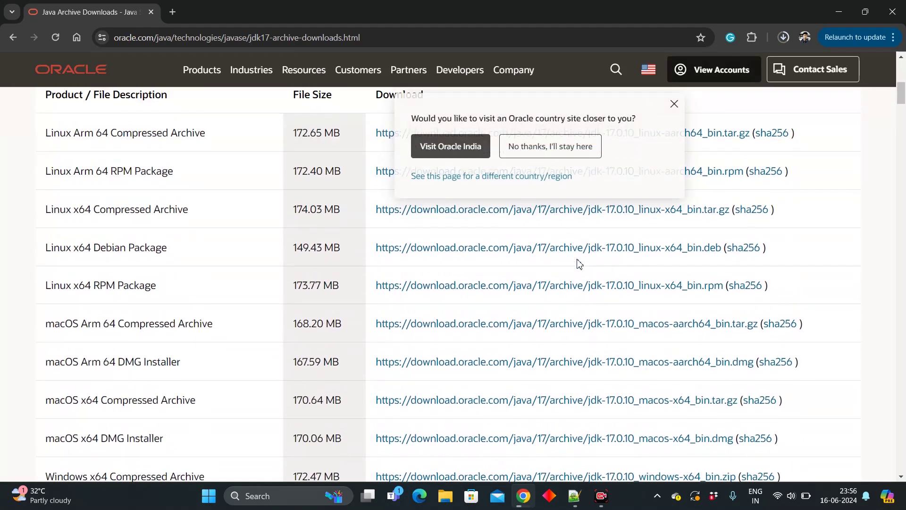
scroll(579, 264, down, 1)
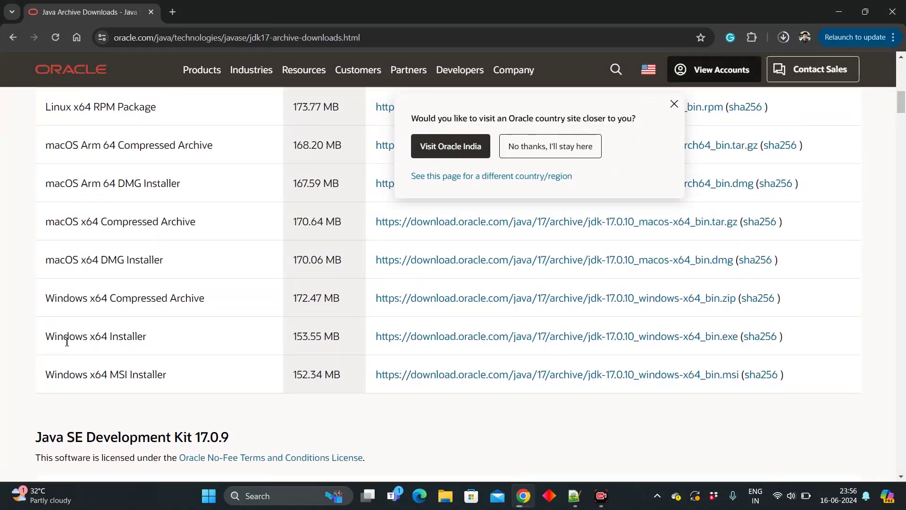
drag(48, 338, 171, 342)
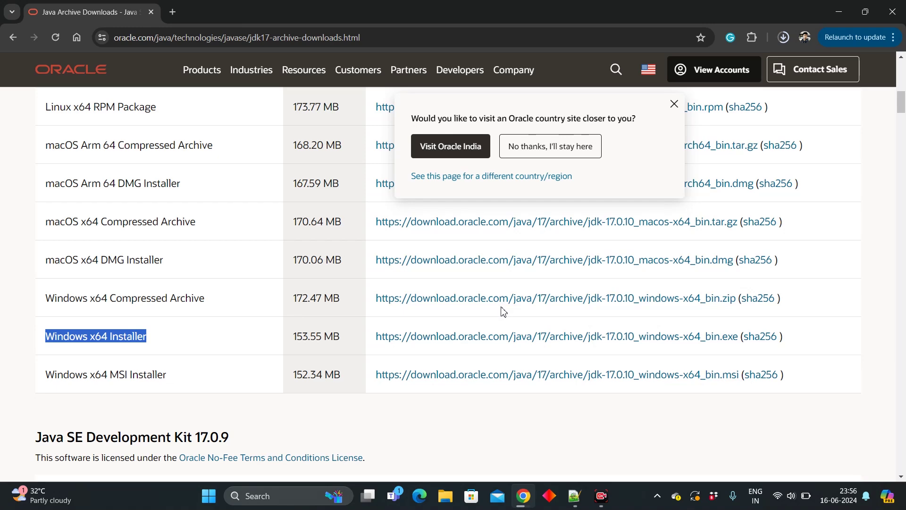
drag(168, 375, 198, 321)
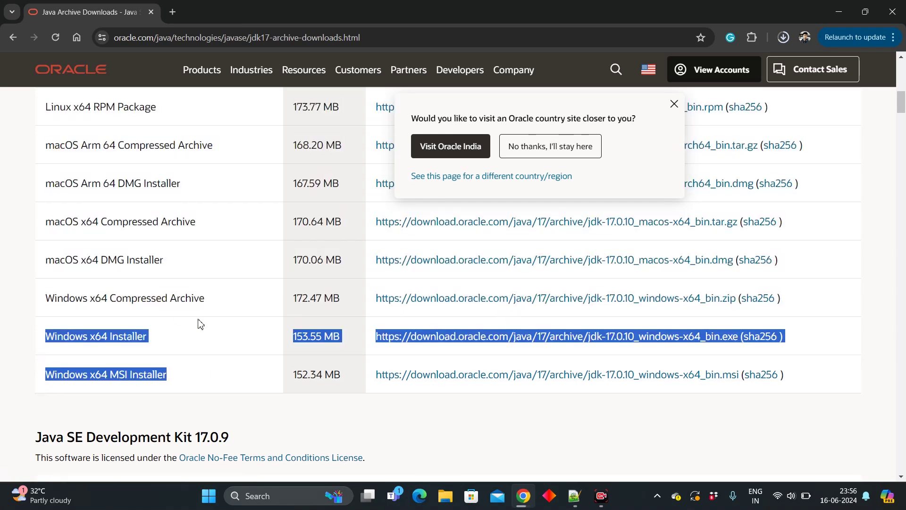
click(199, 323)
scroll(200, 325, up, 6)
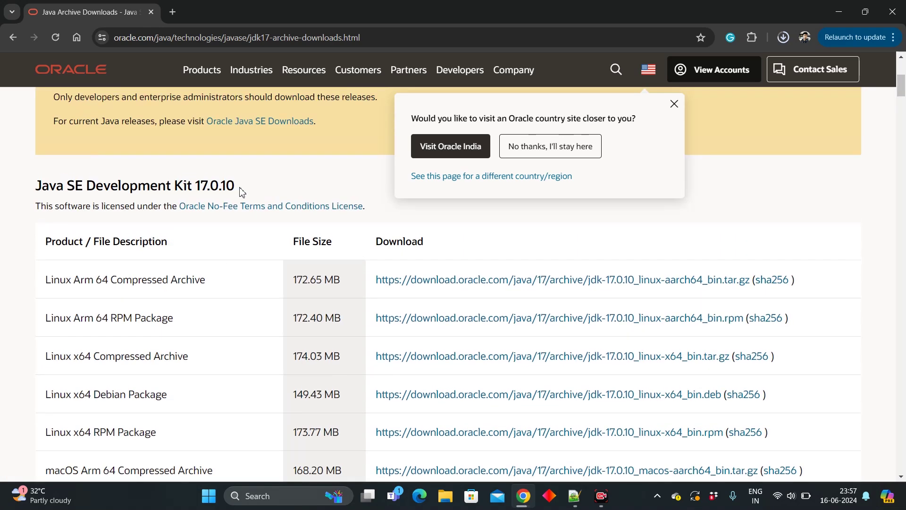
scroll(243, 192, down, 5)
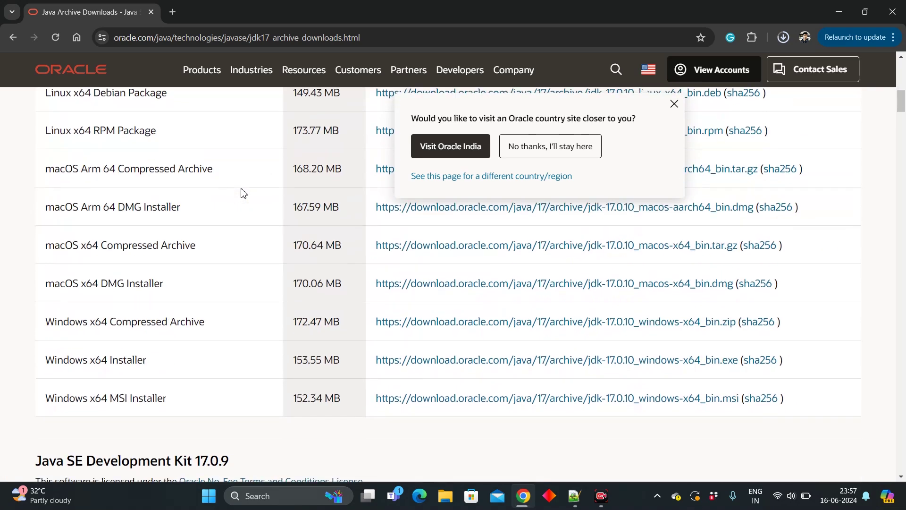
click(540, 364)
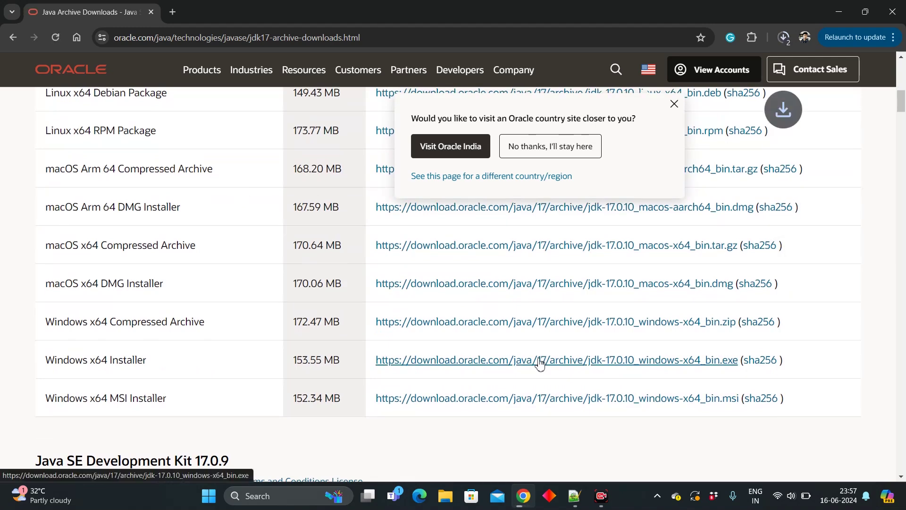
click(783, 38)
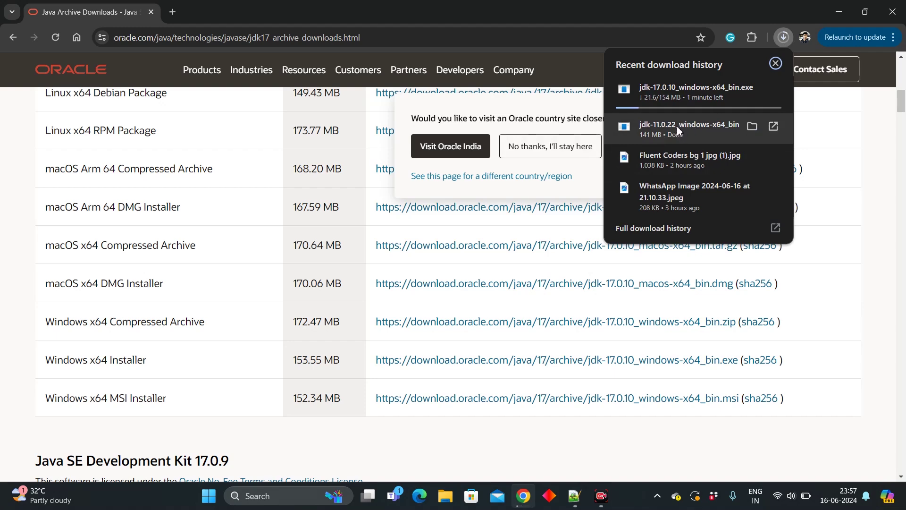
Step: Install JDK 11.0.22 (64-bit) into the default C:\Program Files\Java\jdk-11 folder and close the installer
click(444, 122)
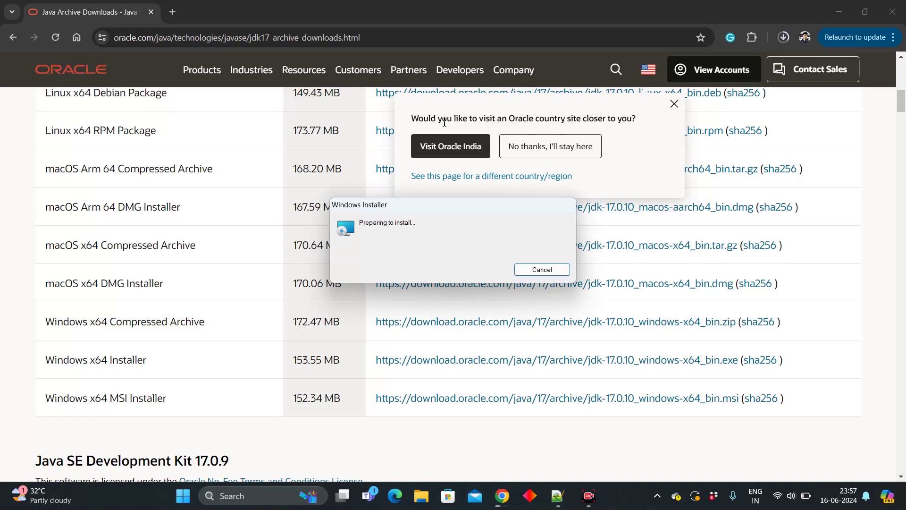
key(Return)
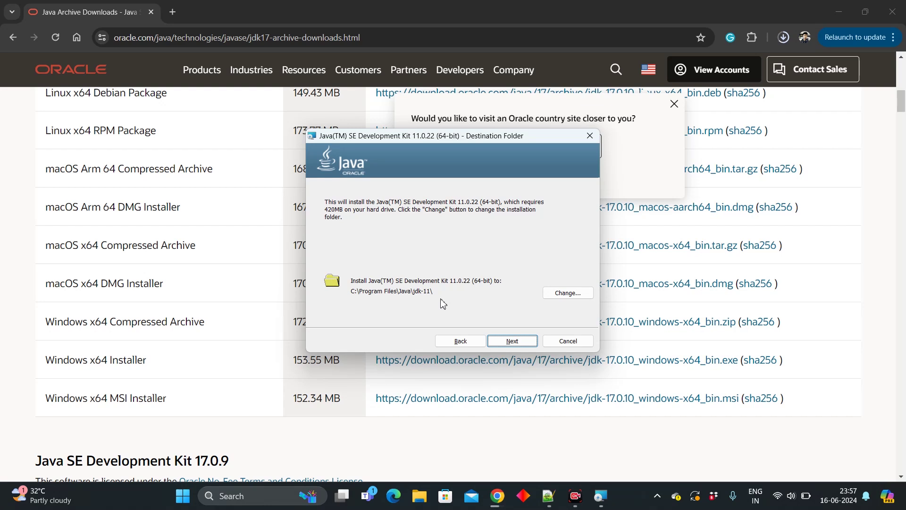
click(514, 342)
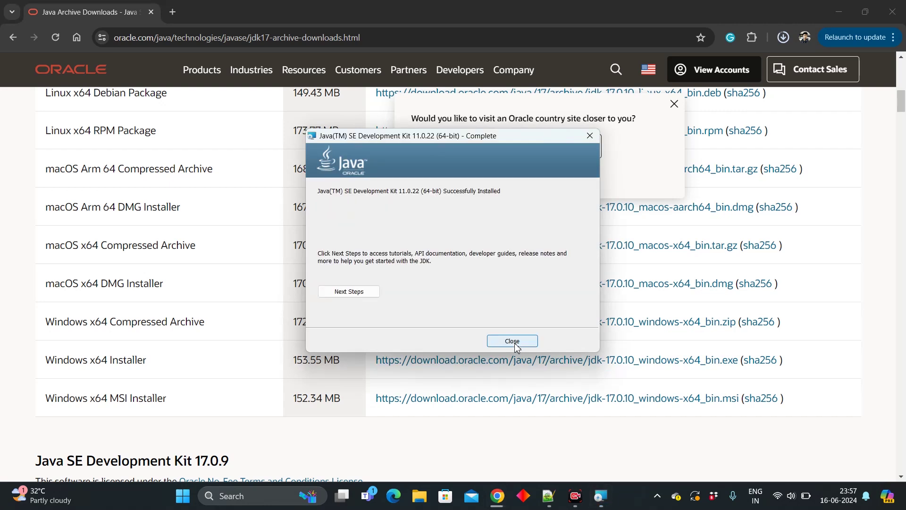
click(515, 341)
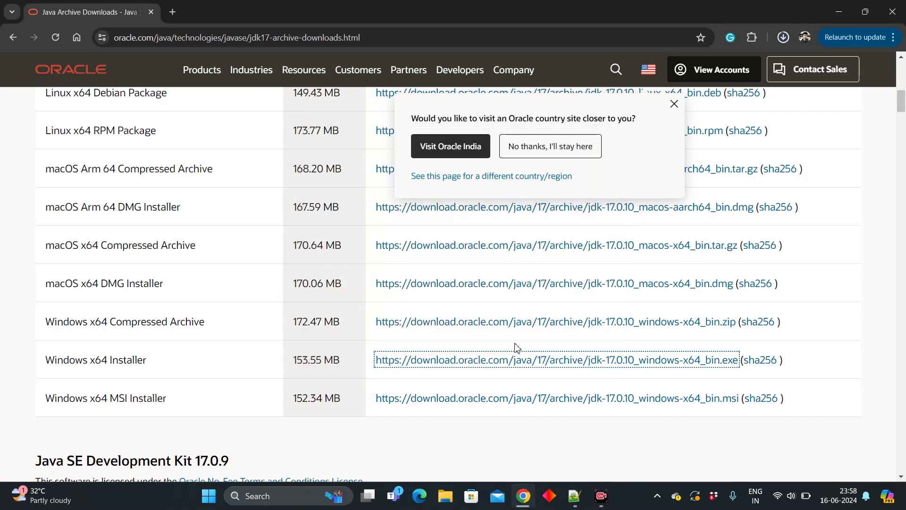
Step: Browse in File Explorer from This PC to C:\Program Files\Java to find the jdk-11 folder
click(445, 497)
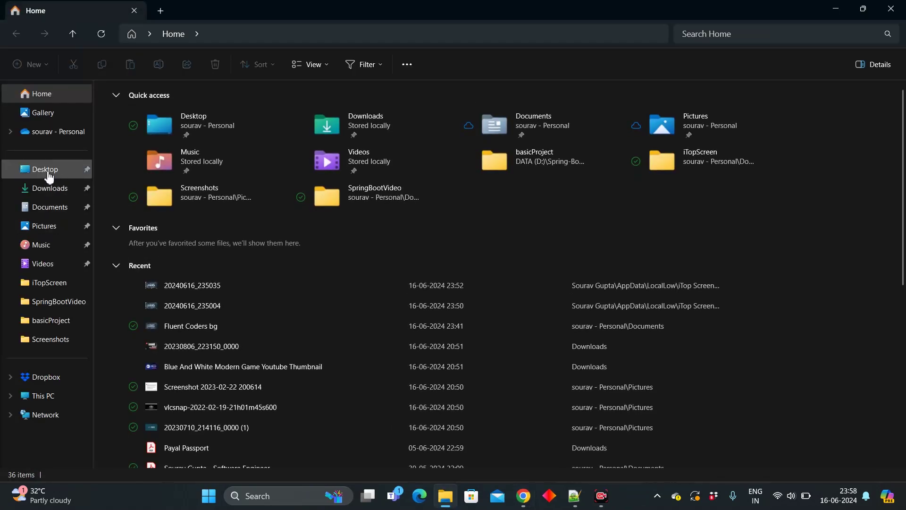
click(41, 395)
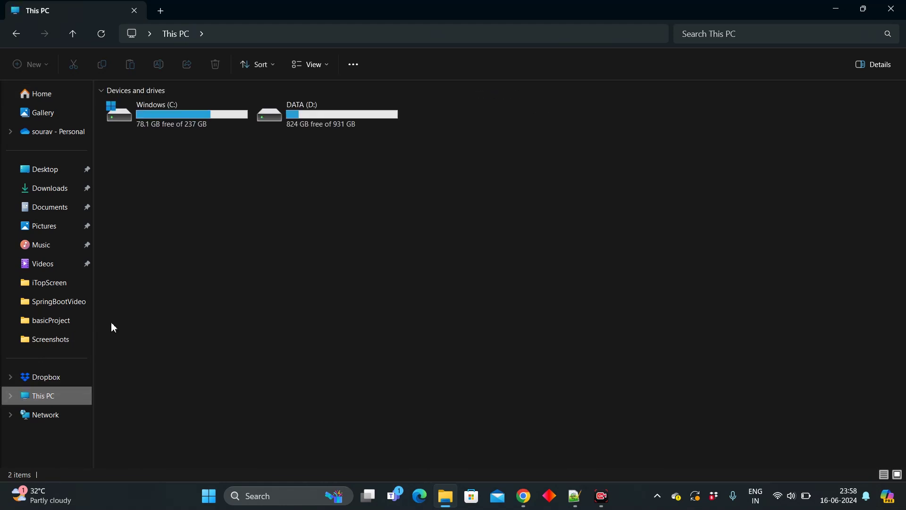
double_click(160, 120)
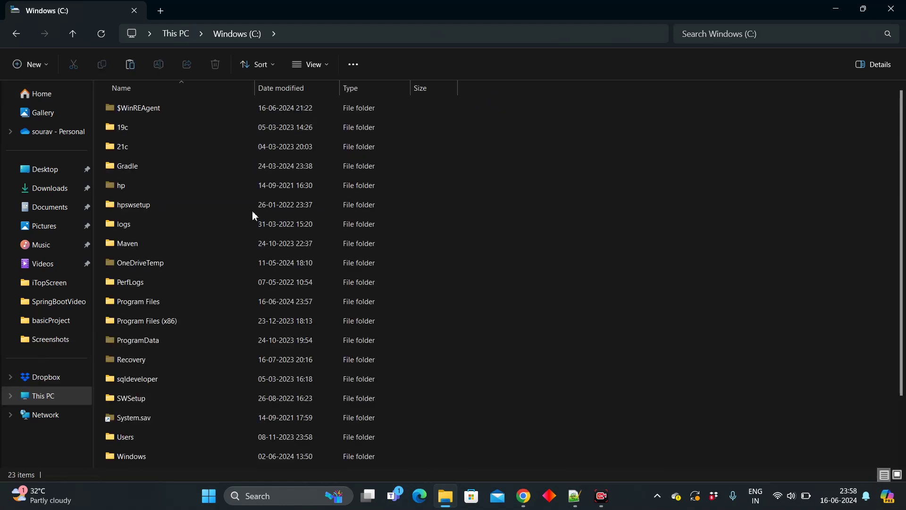
double_click(173, 301)
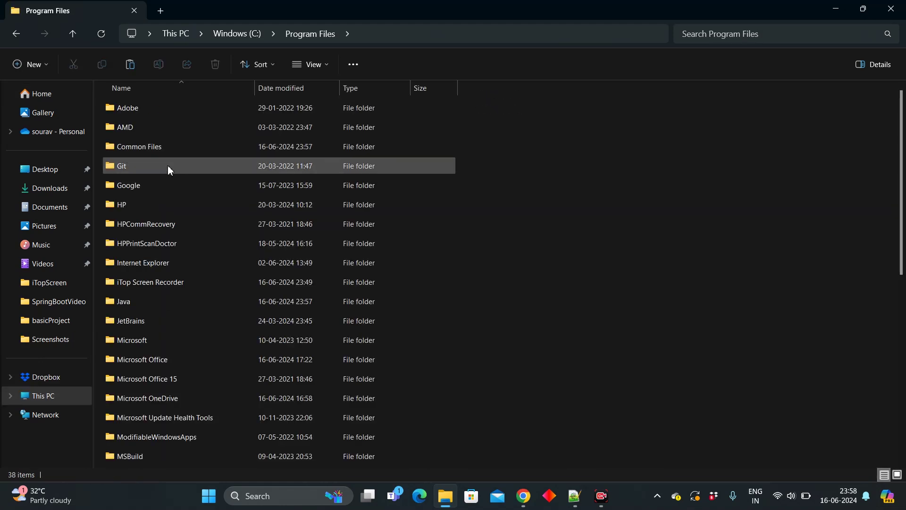
double_click(140, 304)
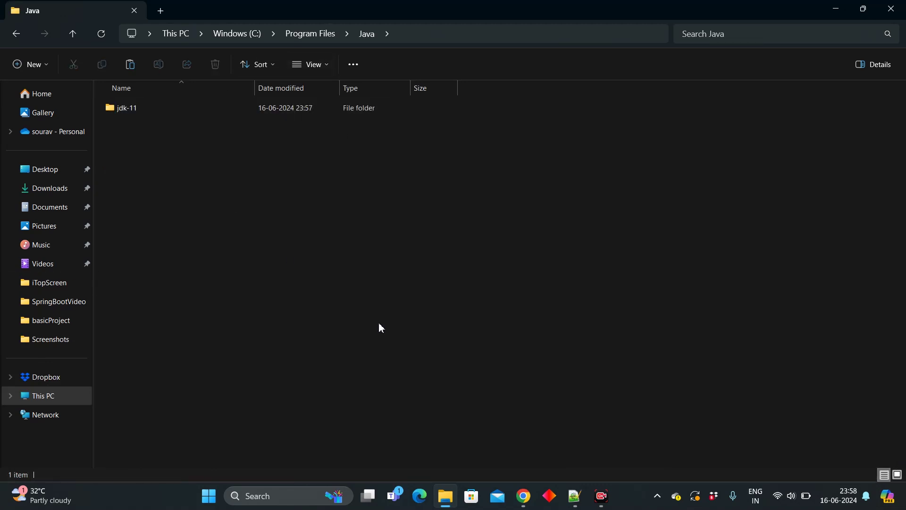
Step: Launch Command Prompt via Win+R and start entering java -version
key(super+r)
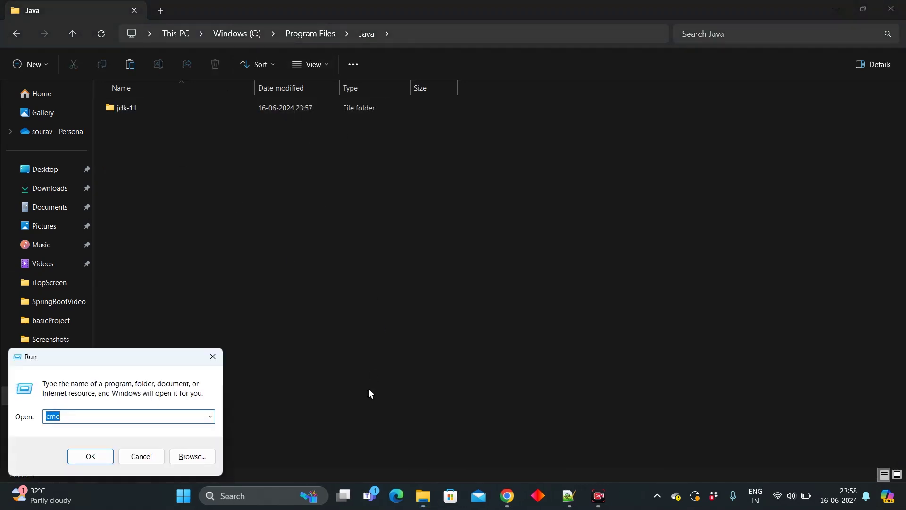
key(Return)
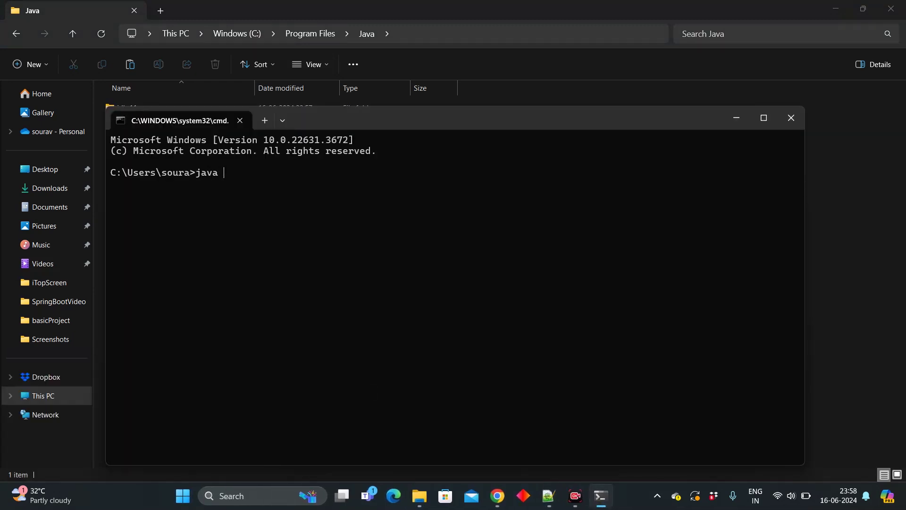
text(java -versio)
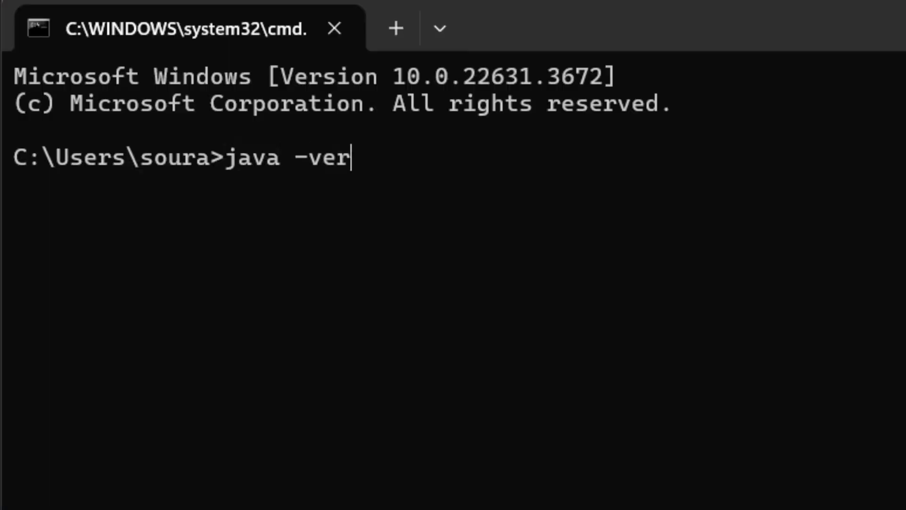
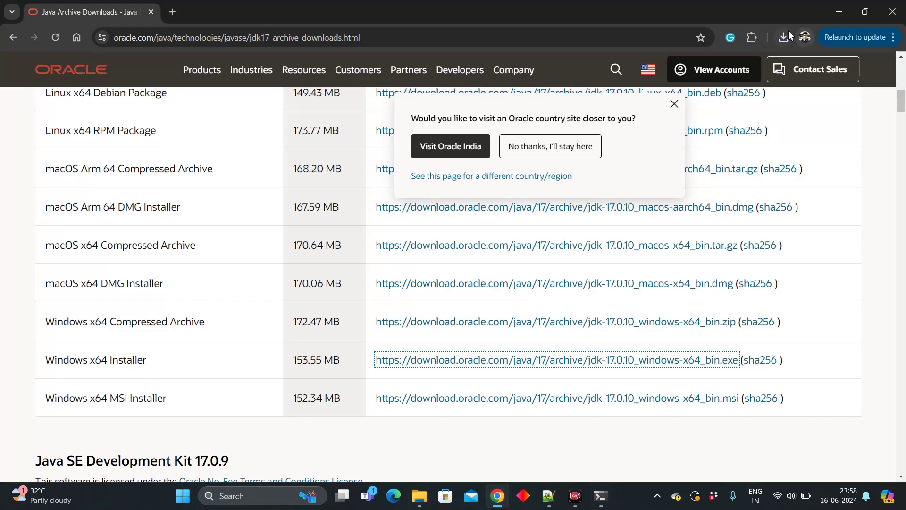
Step: Run the downloaded jdk-17 installer and install JDK 17.0.10 into C:\Program Files\Java\jdk-17 with defaults
click(783, 37)
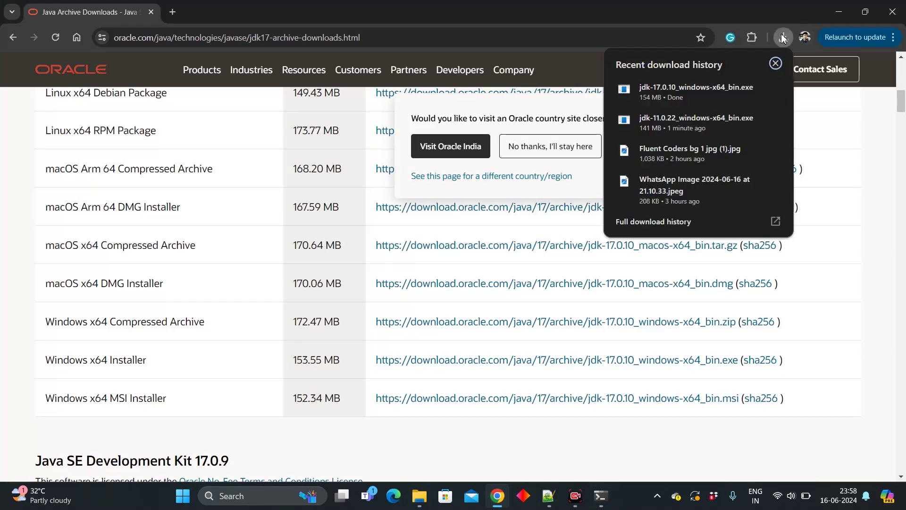
click(678, 89)
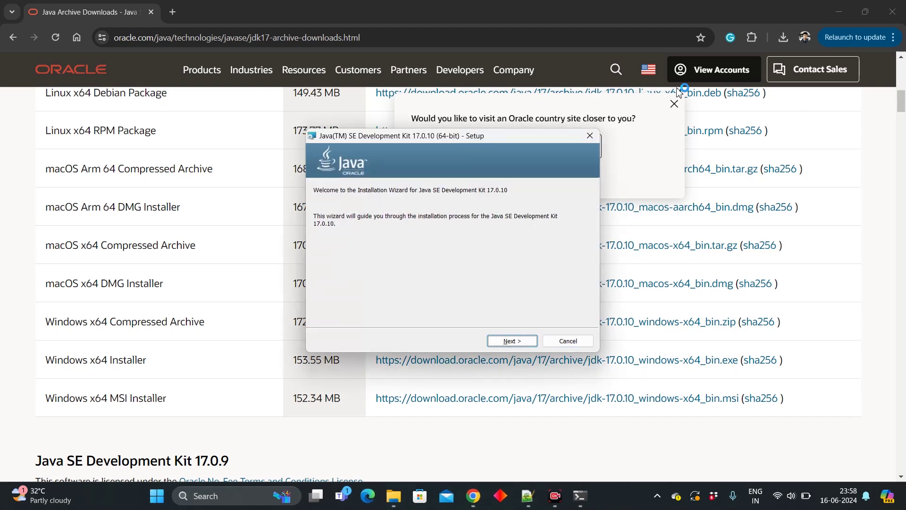
click(511, 341)
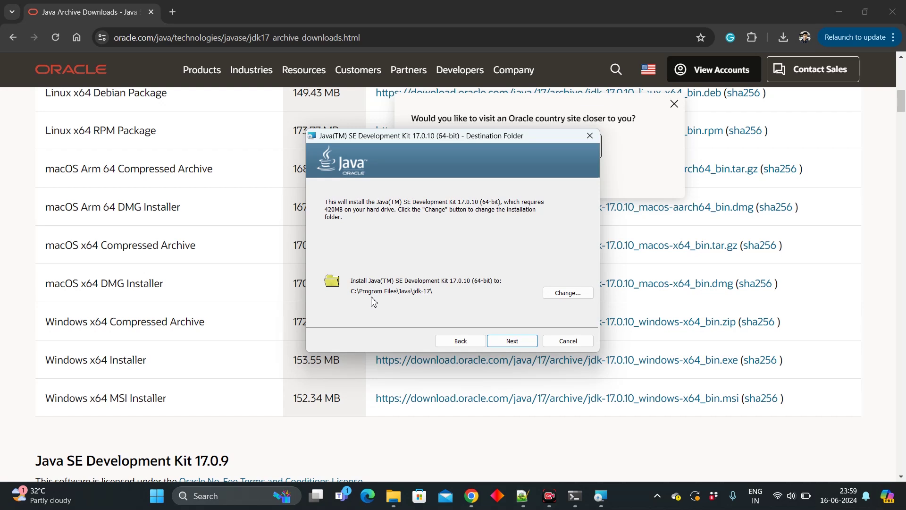
click(512, 341)
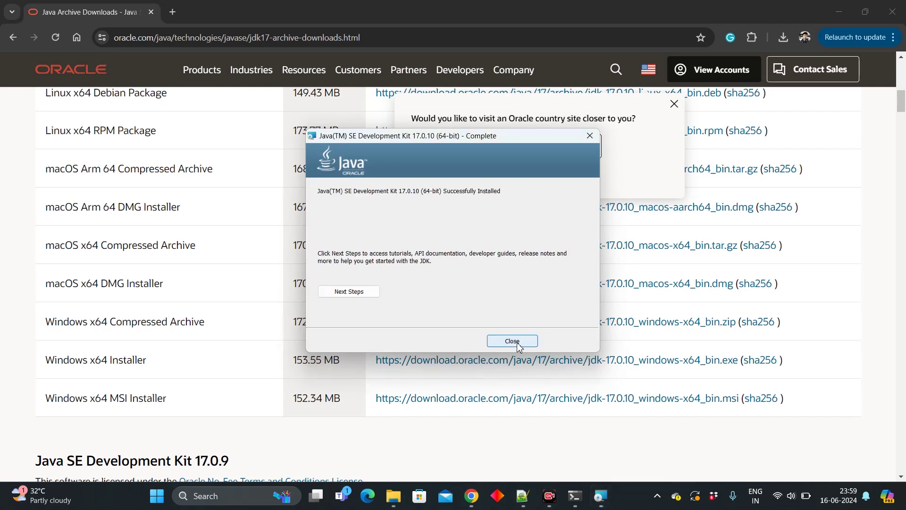
click(517, 342)
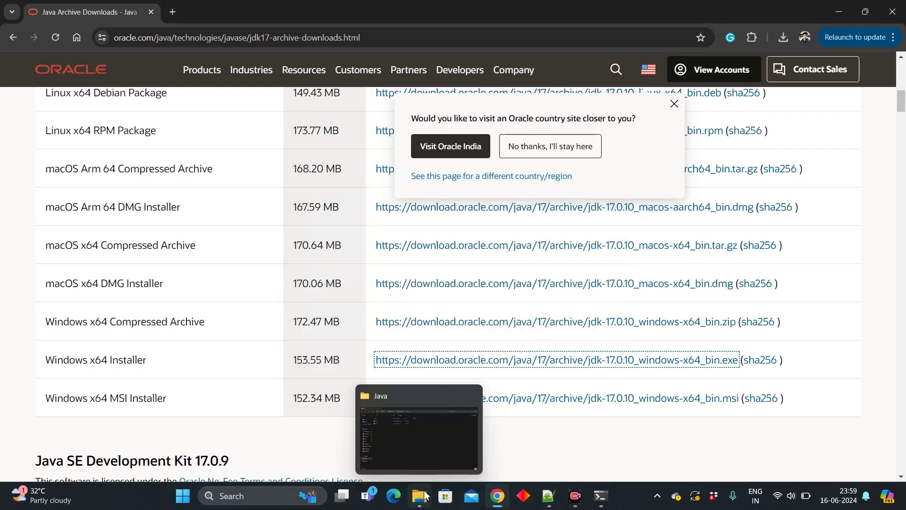
Step: Confirm jdk-17 sits beside jdk-11 in the Java folder, then replace the old console with a fresh cmd
click(425, 493)
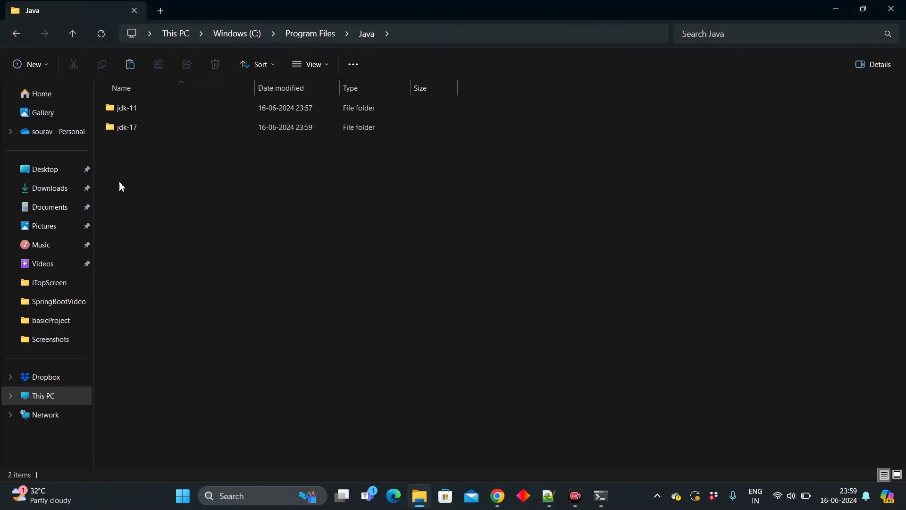
click(600, 496)
click(789, 117)
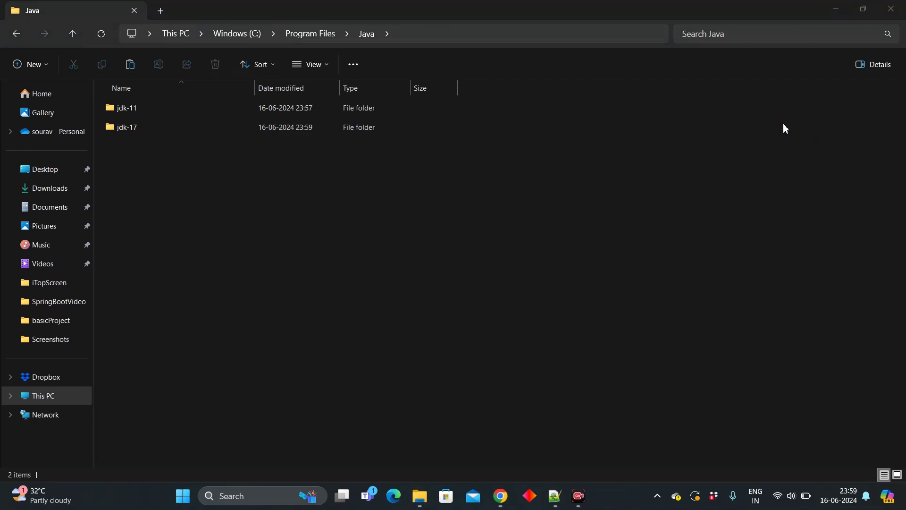
key(super+r)
key(Return)
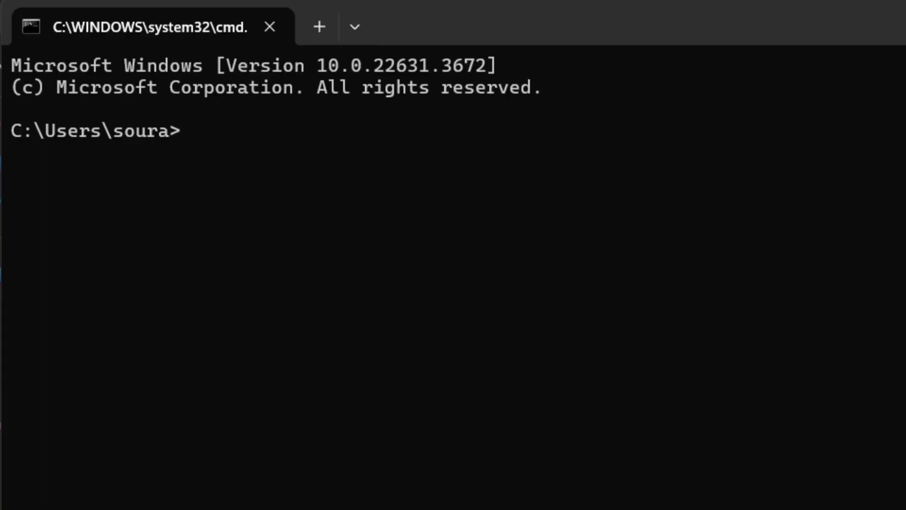
Step: Run java -version and javac -version, see both report 17.0.10, and close the console
text(java -version)
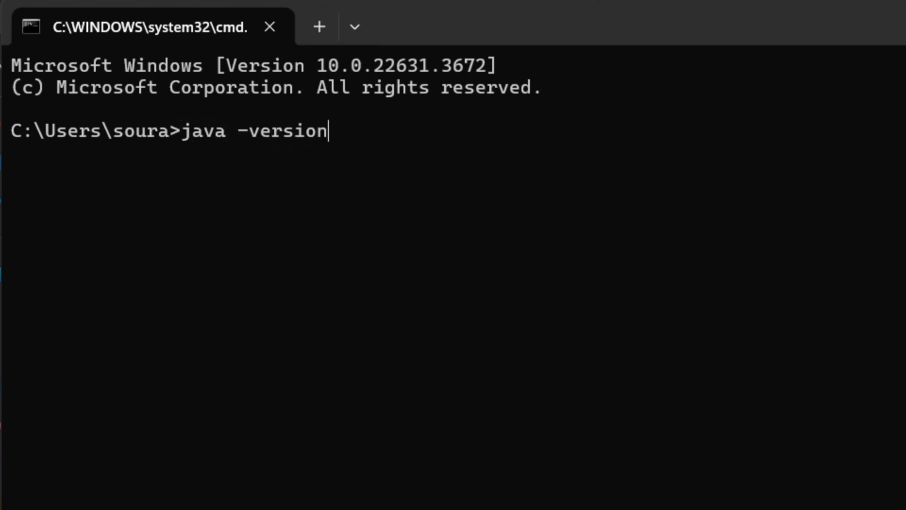
key(Return)
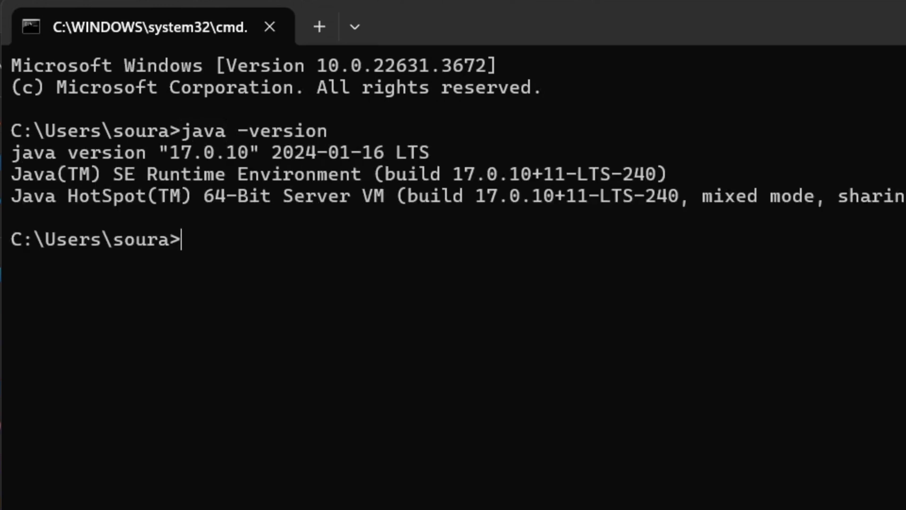
text(java)
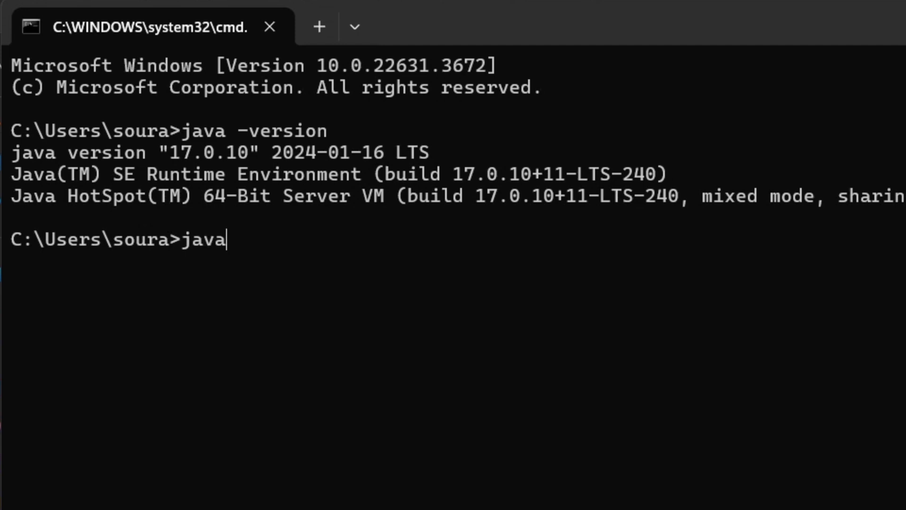
text(c -version)
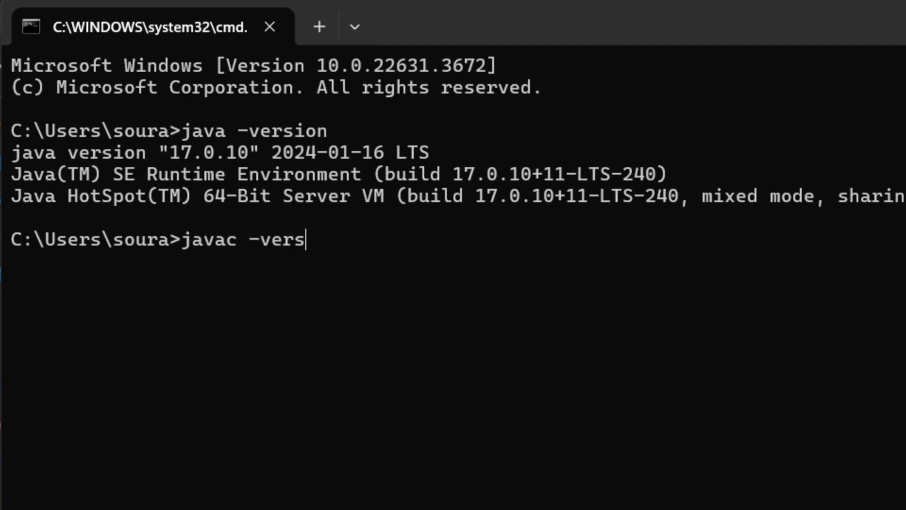
key(Return)
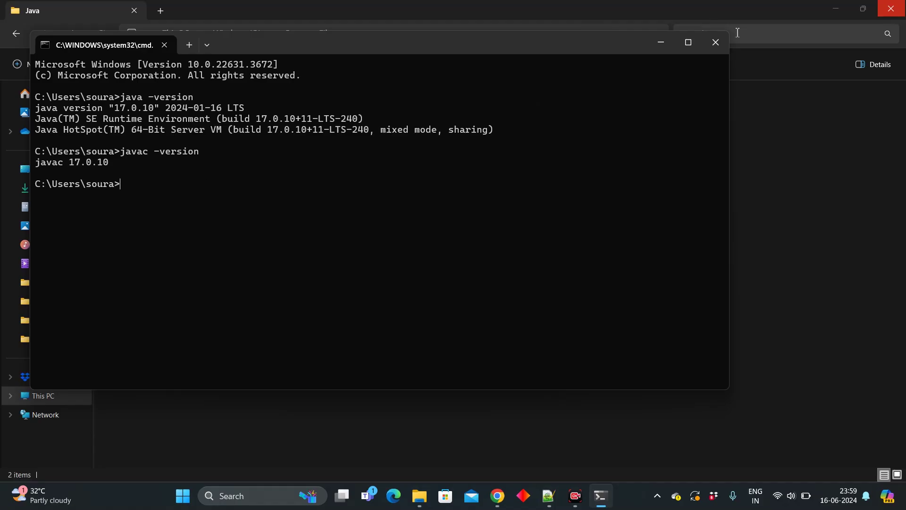
click(716, 42)
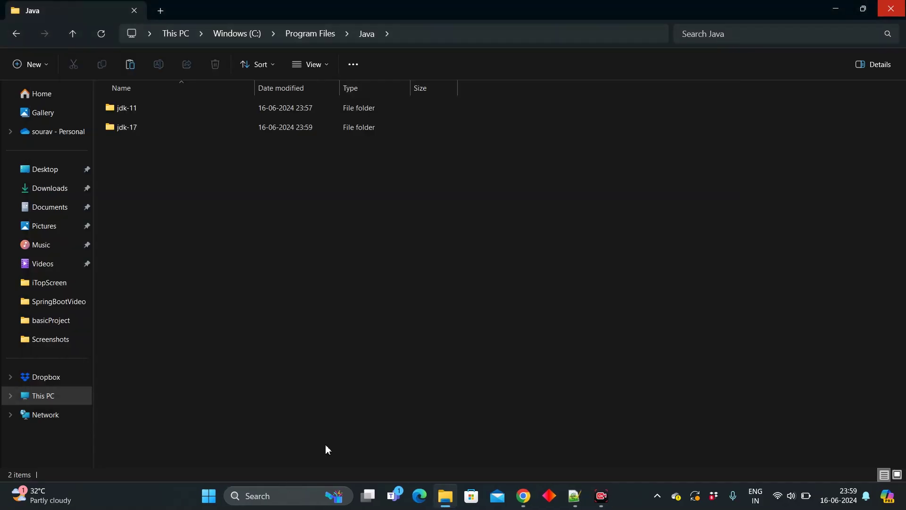
Step: Search 'envi' and open the Environment Variables editor from System Properties
click(280, 499)
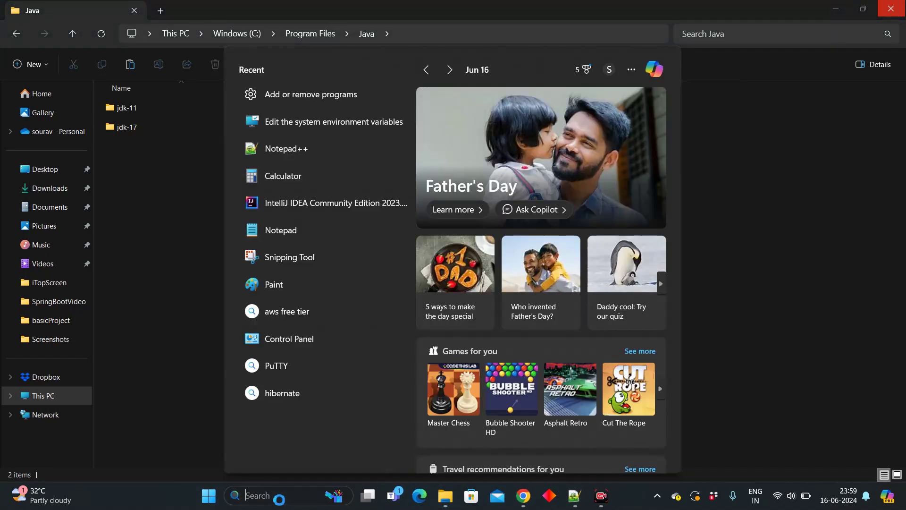
text(envi)
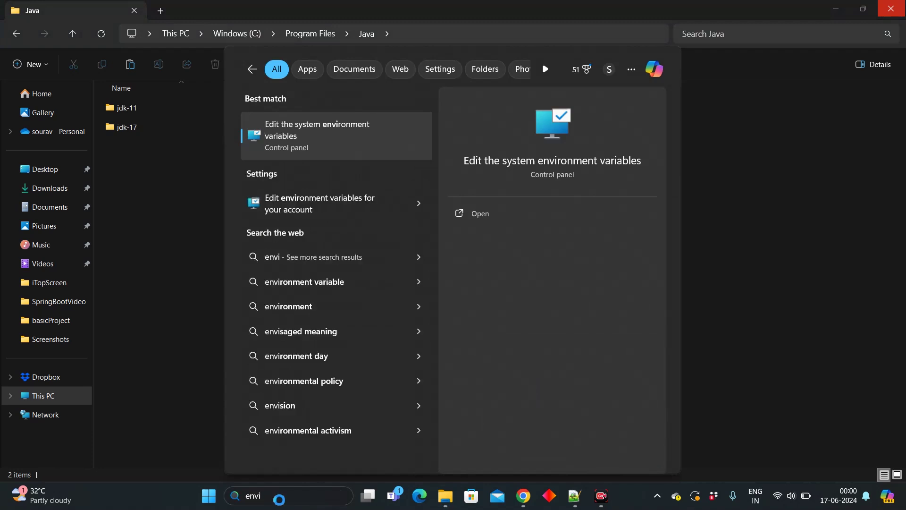
key(Return)
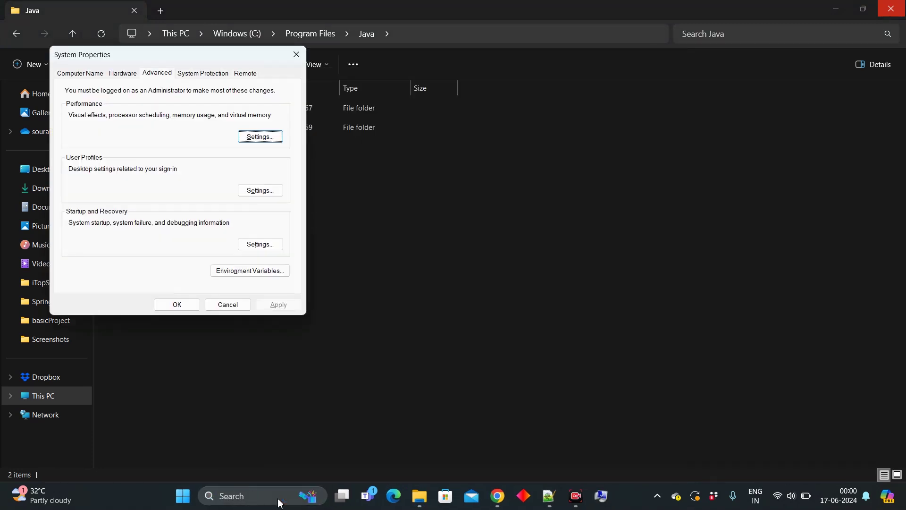
click(267, 273)
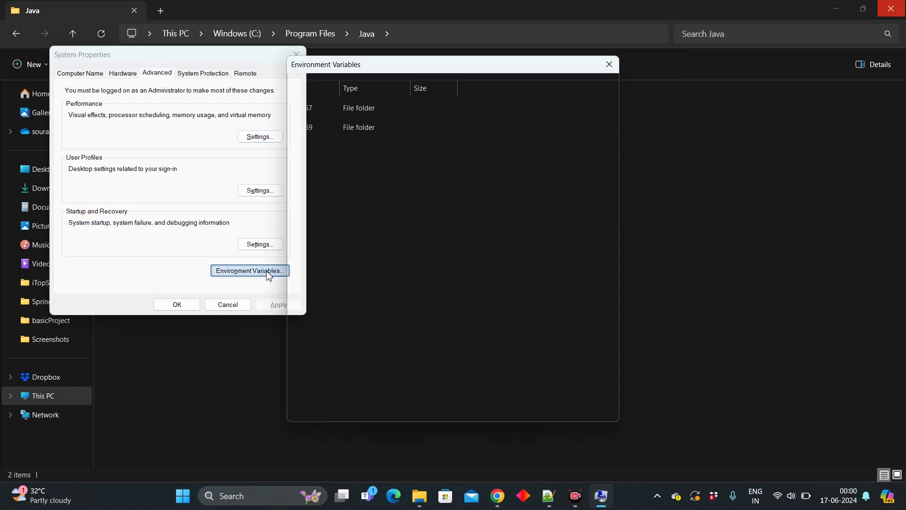
scroll(489, 295, down, 5)
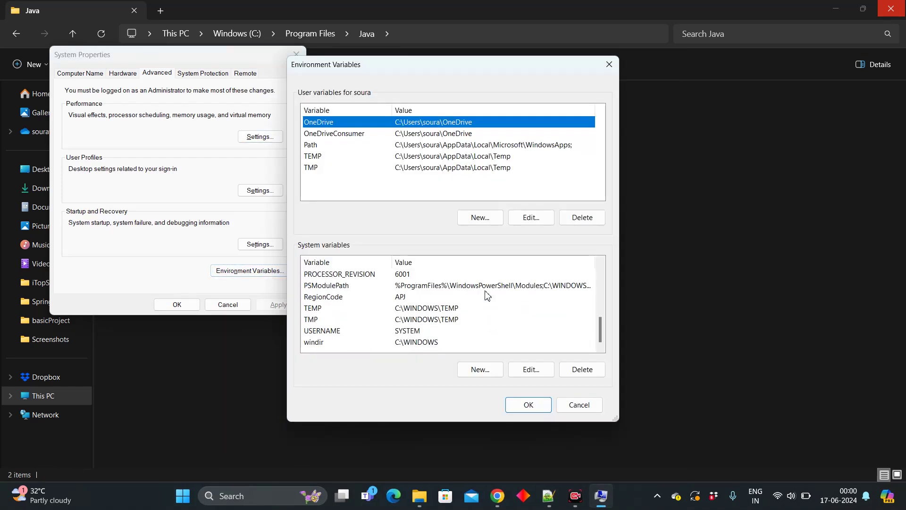
Step: Start a new system variable named JAVA_HOME, leaving its value empty for now
click(480, 371)
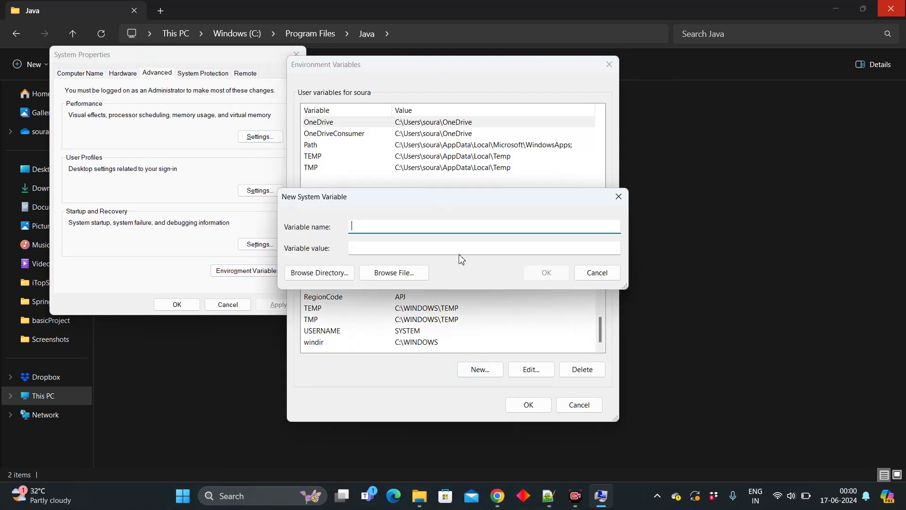
text(JAV)
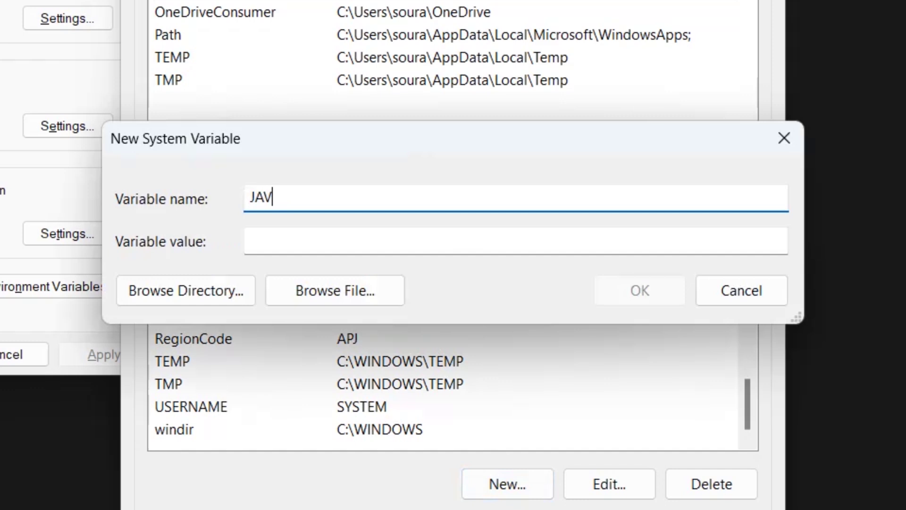
text(A_HOME)
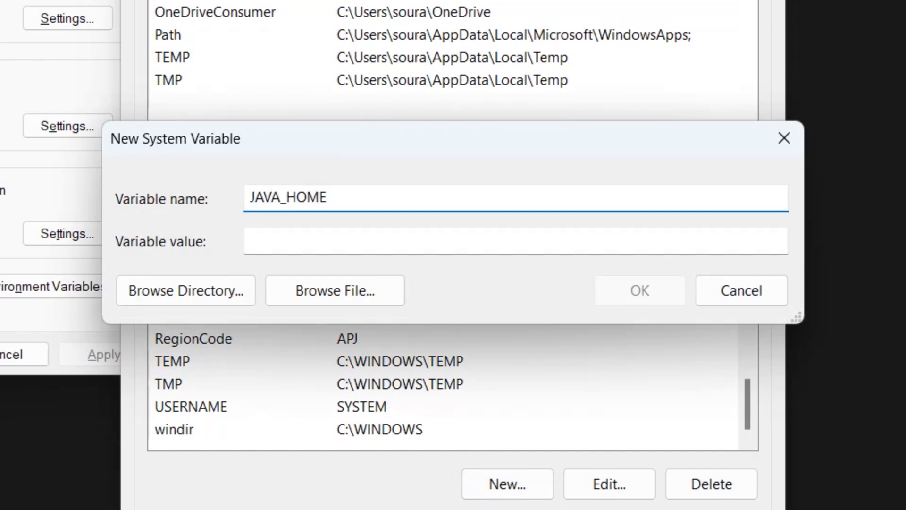
key(Left)
key(Left)
key(Left)
key(Left)
key(Left)
key(Right)
key(Right)
key(Right)
key(Right)
key(Right)
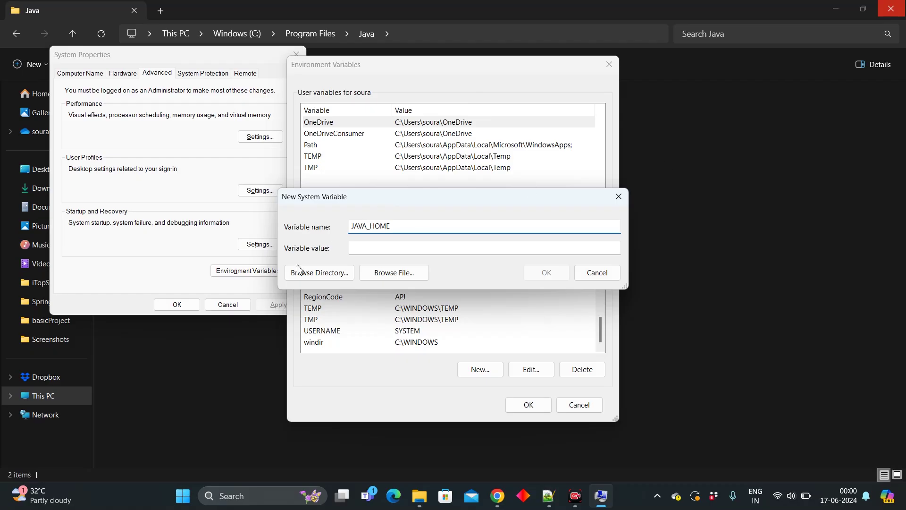
click(694, 192)
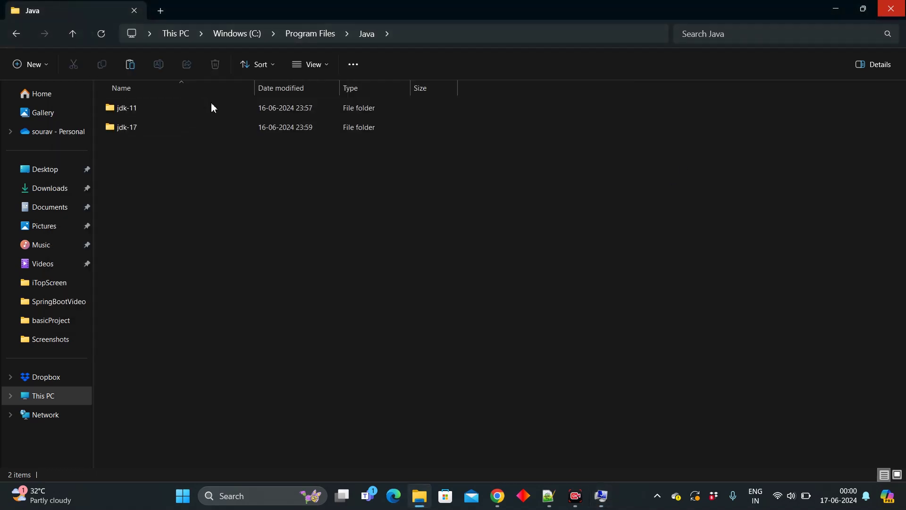
Step: Open the jdk-11 folder and copy its path C:\Program Files\Java\jdk-11 from the address bar
double_click(170, 112)
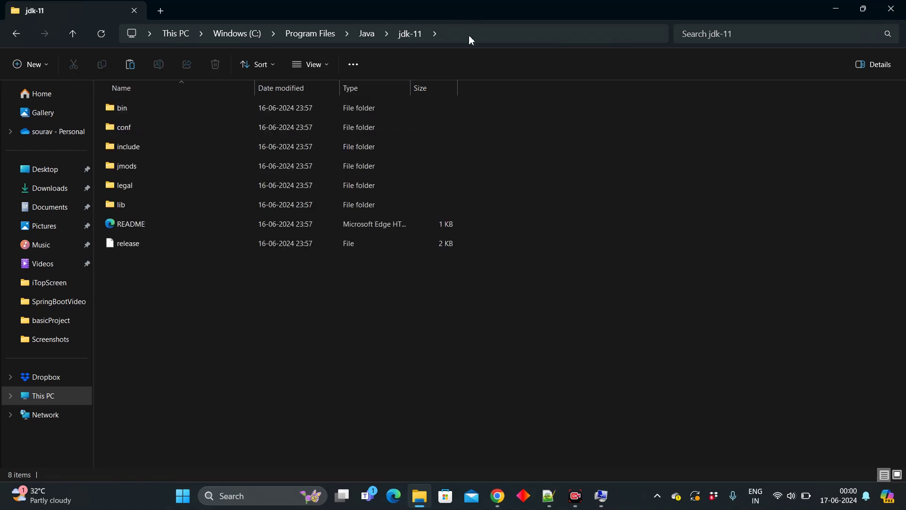
click(469, 37)
key(ctrl+c)
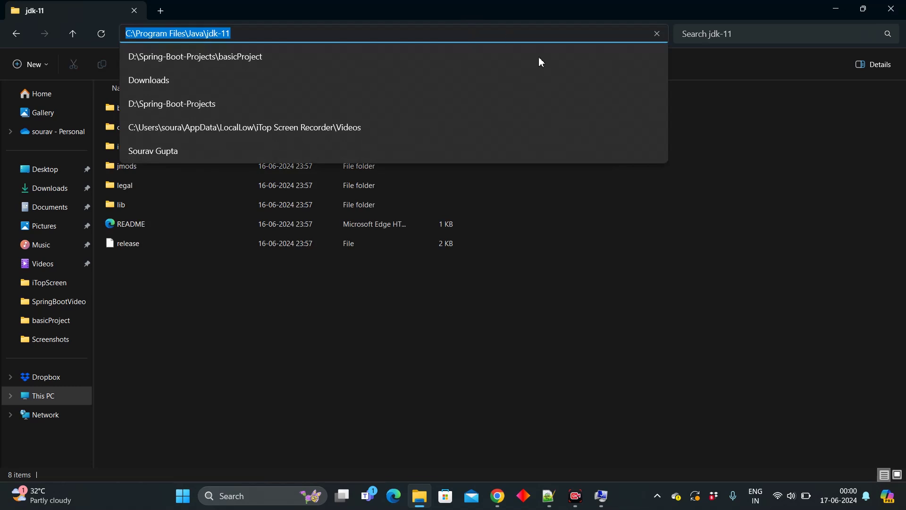
click(602, 503)
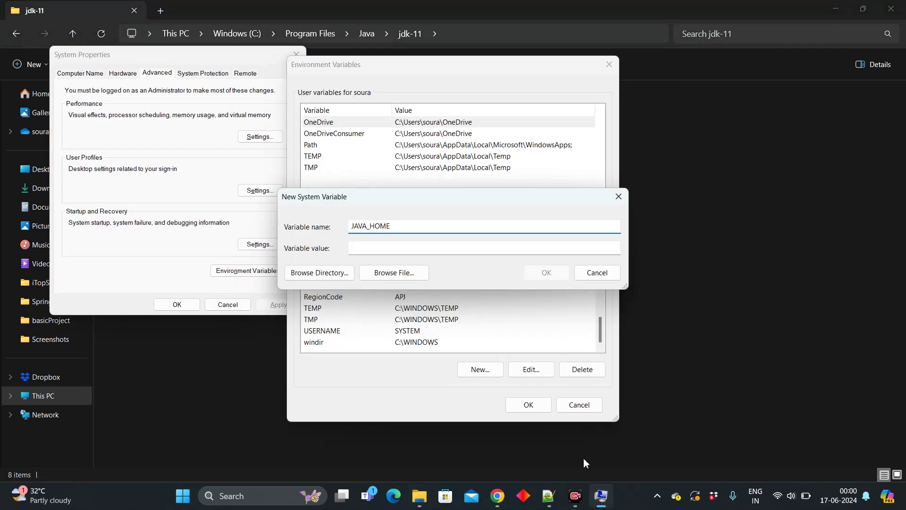
Step: Paste C:\Program Files\Java\jdk-11 as JAVA_HOME's value and create the variable
click(503, 248)
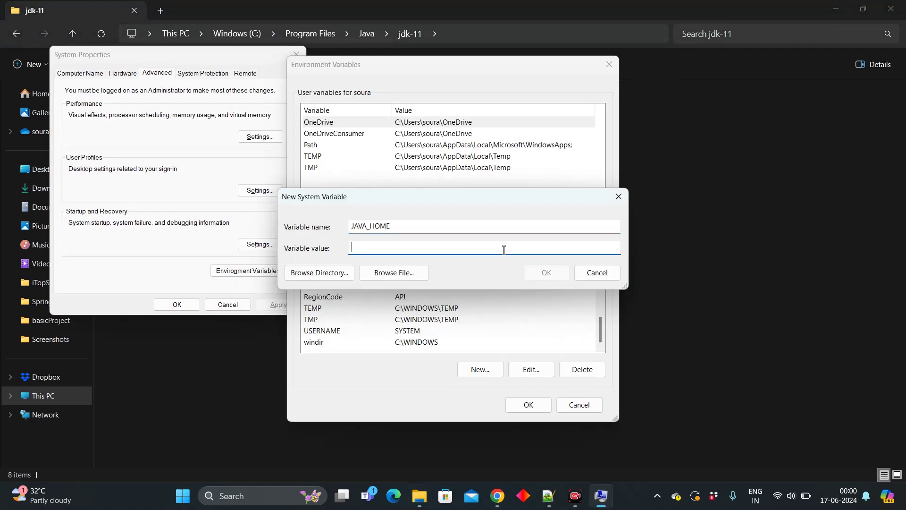
key(ctrl+v)
click(543, 272)
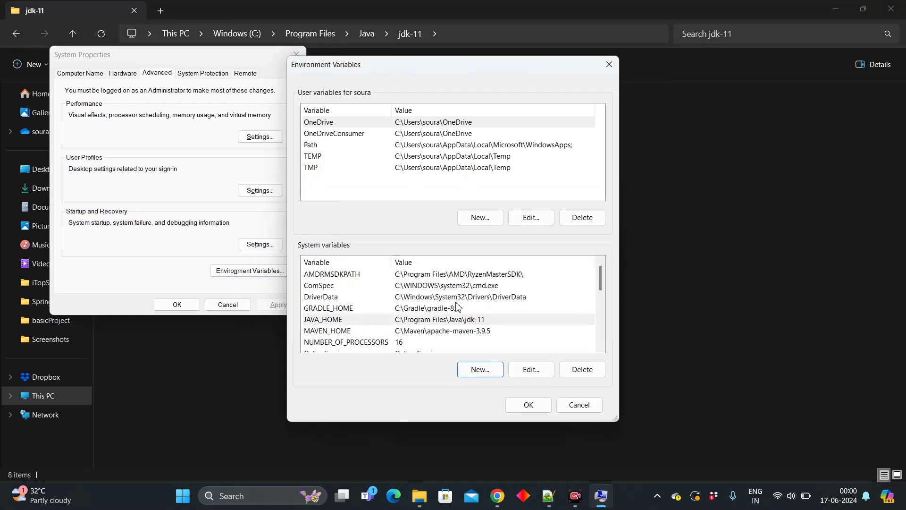
Step: Select the system Path variable and open its entries for editing
scroll(456, 307, down, 5)
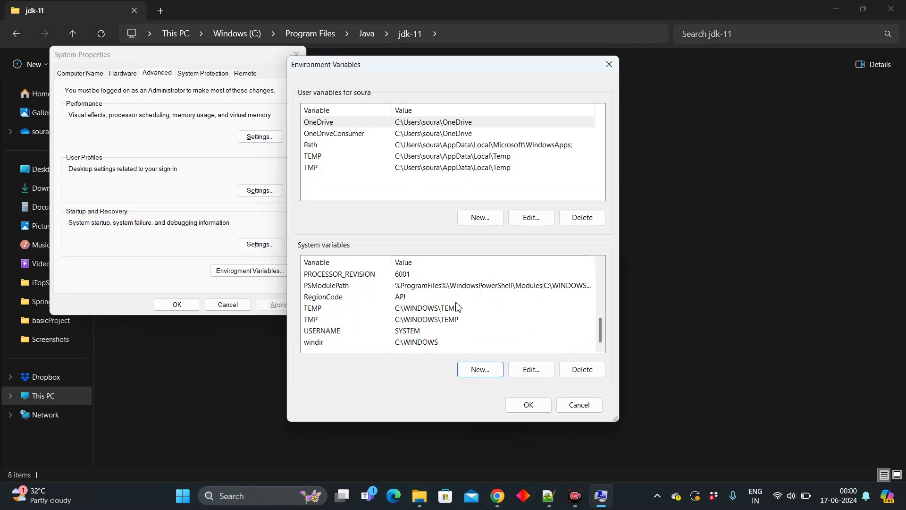
scroll(457, 308, up, 2)
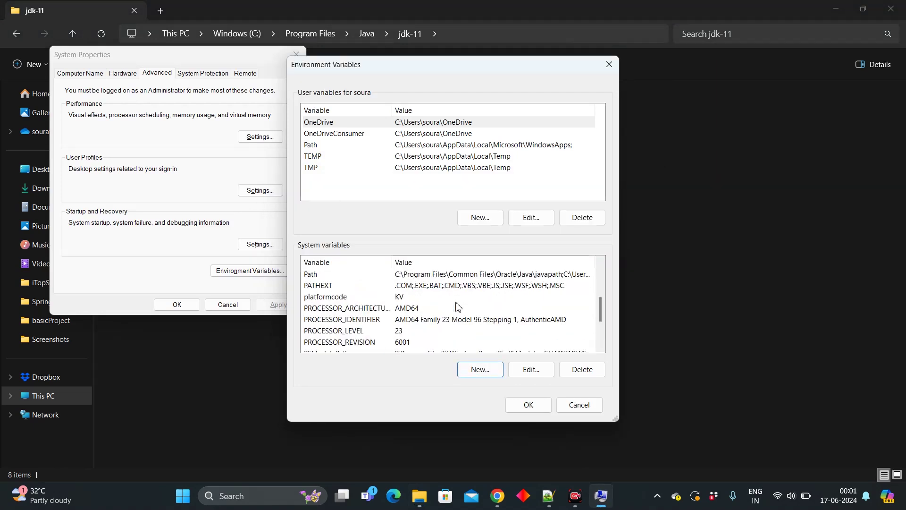
click(461, 275)
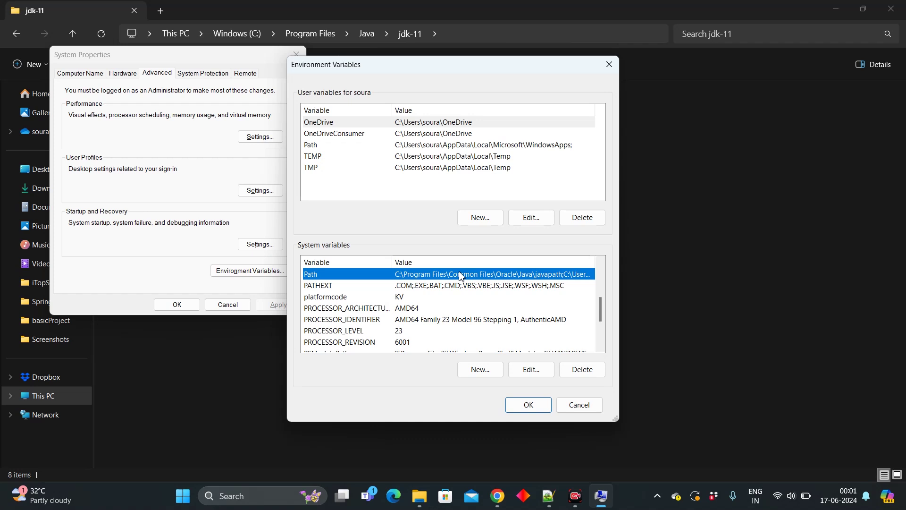
click(531, 369)
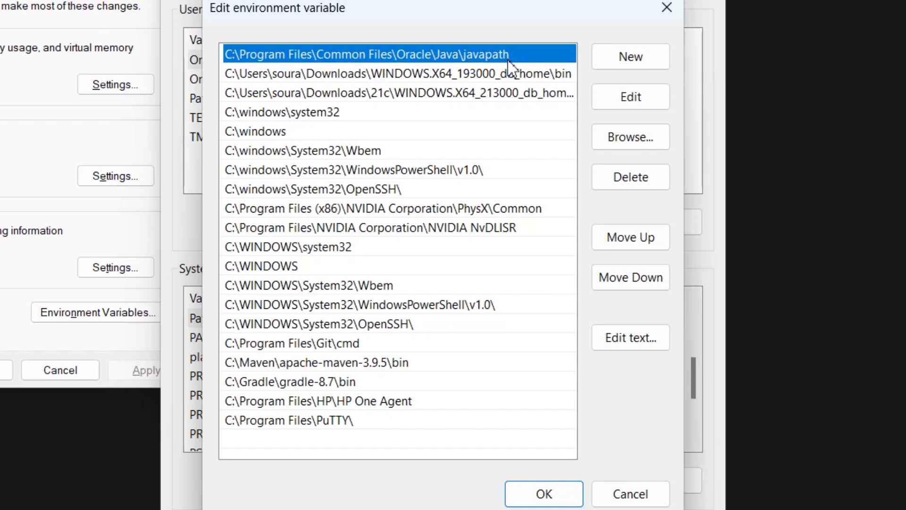
Step: Delete the Oracle javapath entry from Path and look over the remaining entries
click(634, 176)
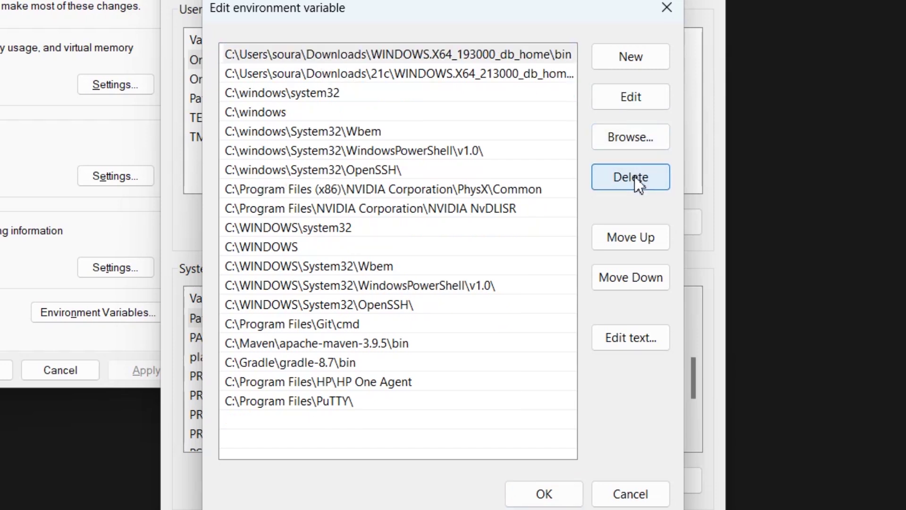
click(381, 213)
key(Down)
key(Down)
key(Down)
key(Up)
key(Up)
key(Up)
key(Up)
key(Up)
key(Up)
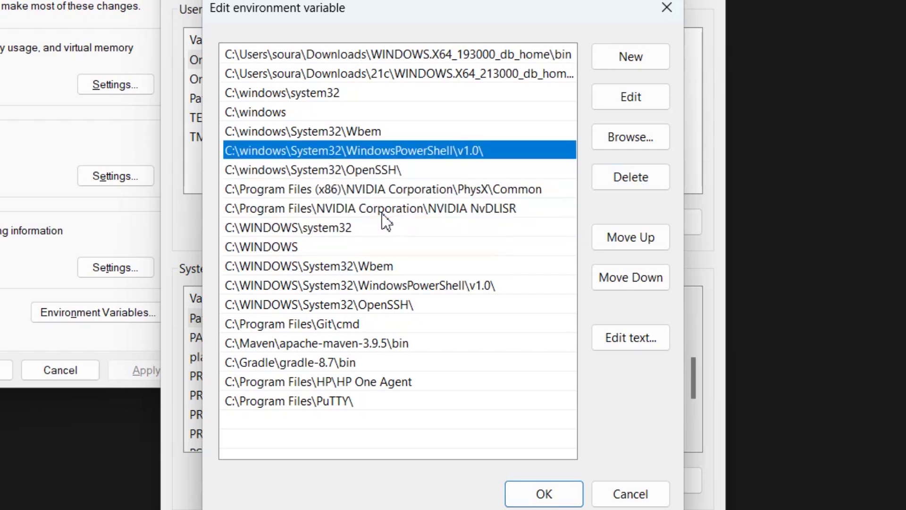
key(Up)
key(Up)
key(Up)
key(Down)
key(Down)
key(Down)
key(Down)
key(Down)
key(Down)
key(Down)
key(Down)
key(Down)
key(Down)
key(Down)
key(Down)
key(Down)
key(Down)
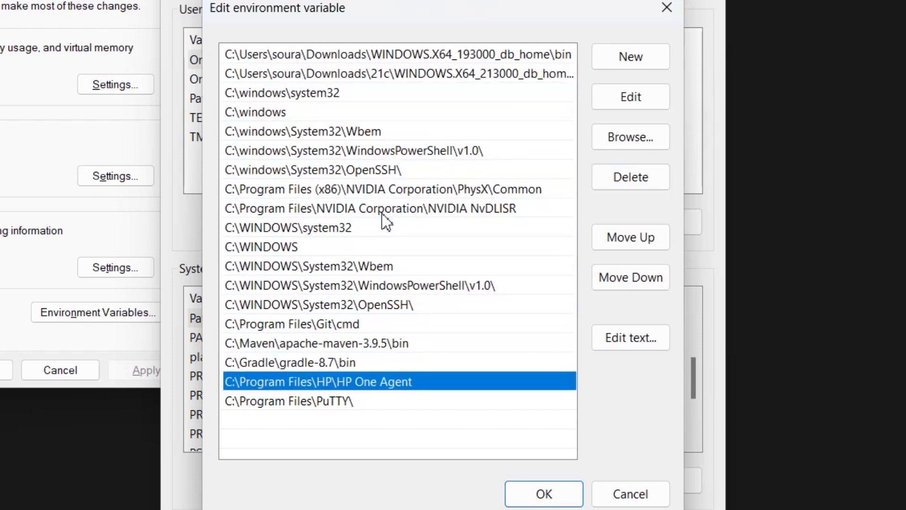
key(Down)
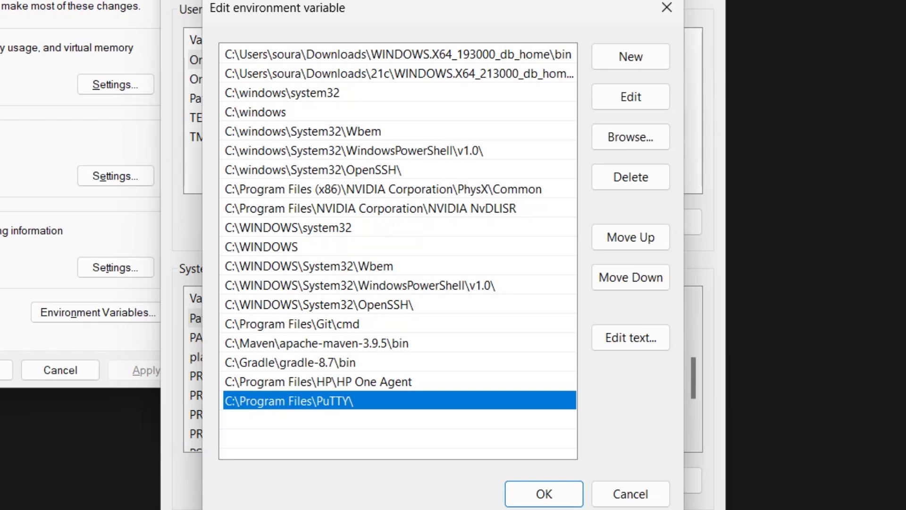
key(Return)
Step: Add a %JAVA_HOME%\bin entry to Path and save the environment variable changes
click(629, 63)
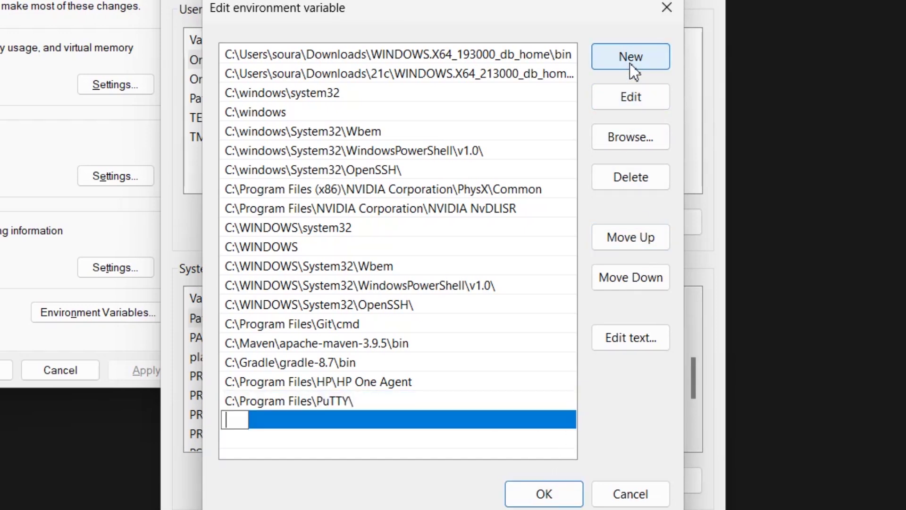
text(%)
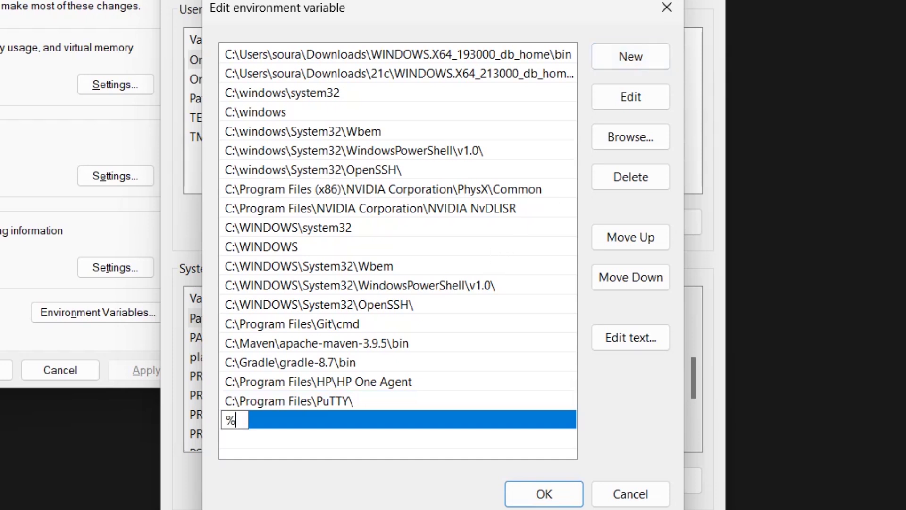
text(JAVA_HOME%\)
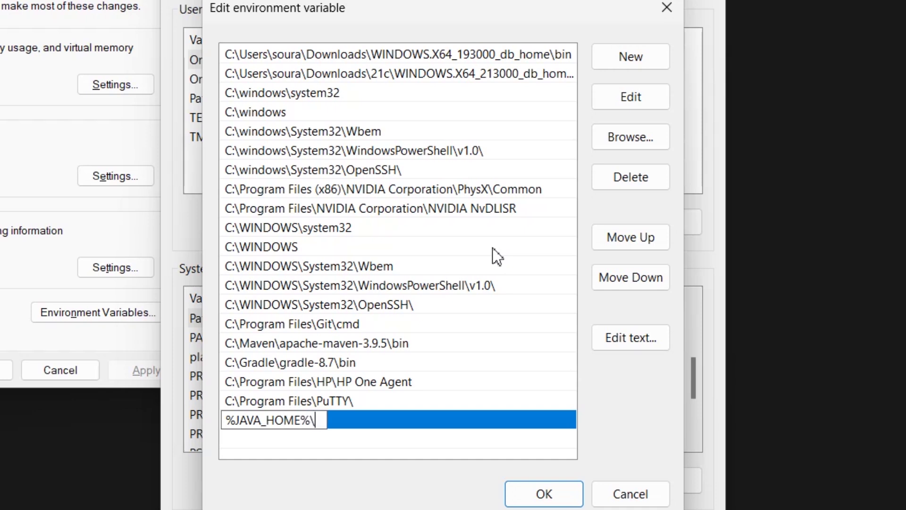
text(bin)
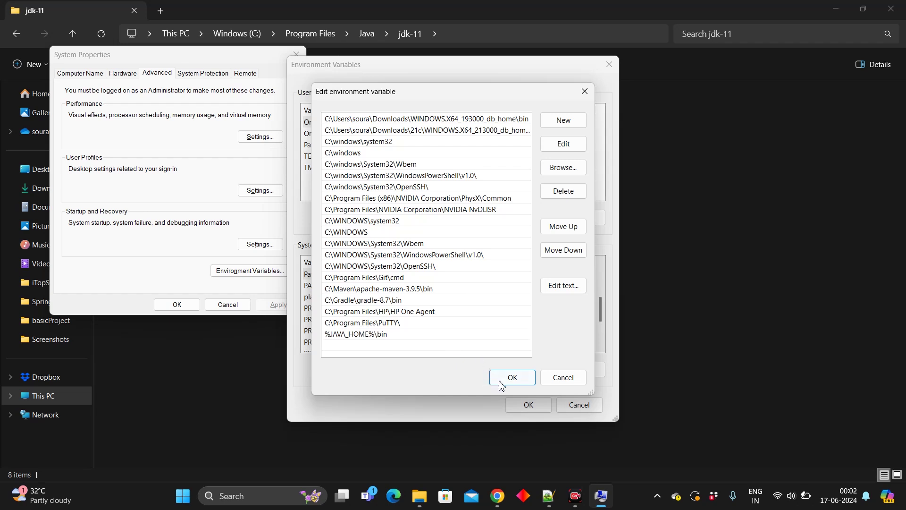
click(541, 495)
click(534, 401)
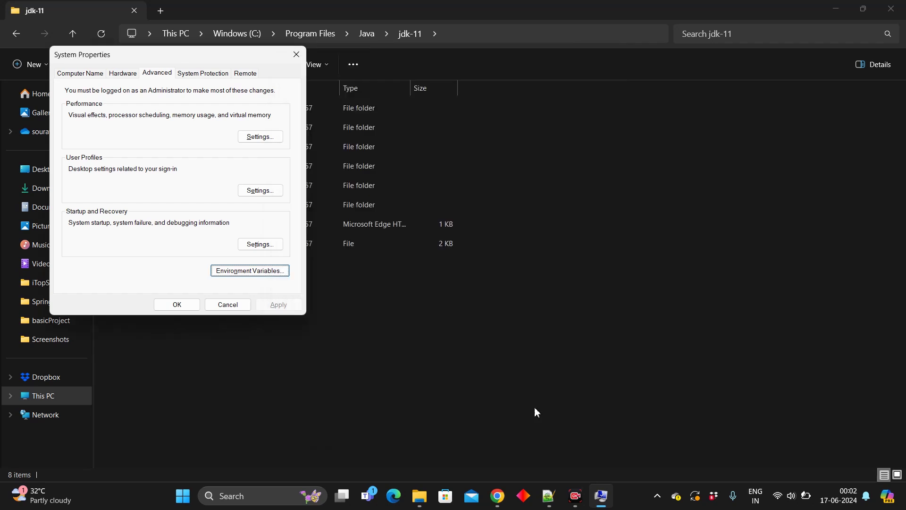
Step: Close System Properties and launch a new Command Prompt via Win+R cmd
click(186, 306)
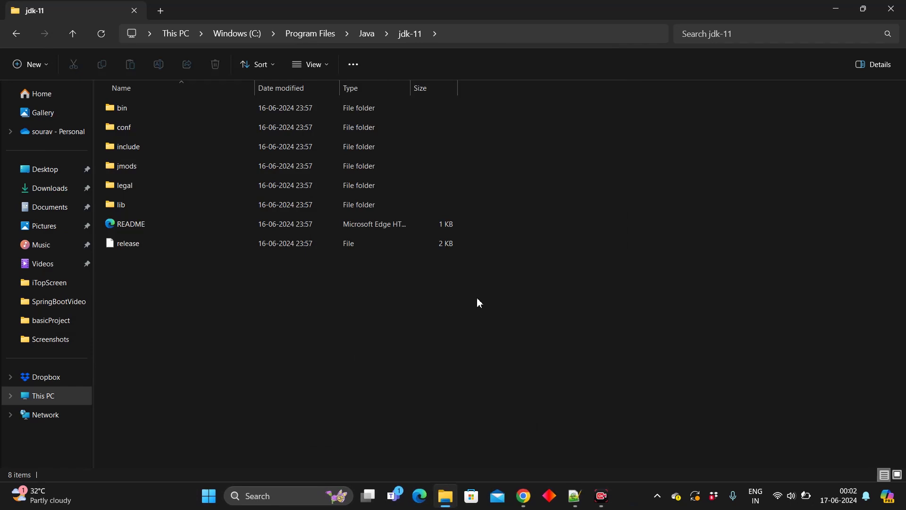
key(super)
key(super+r)
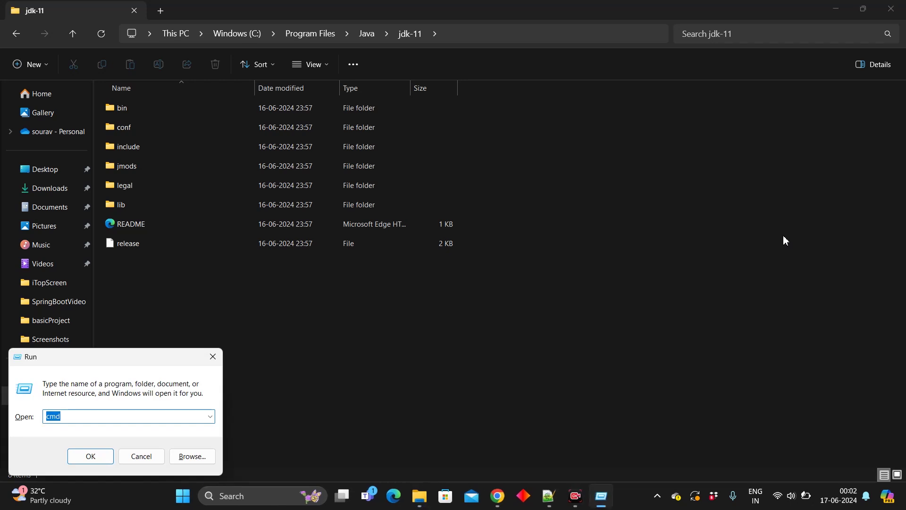
key(Return)
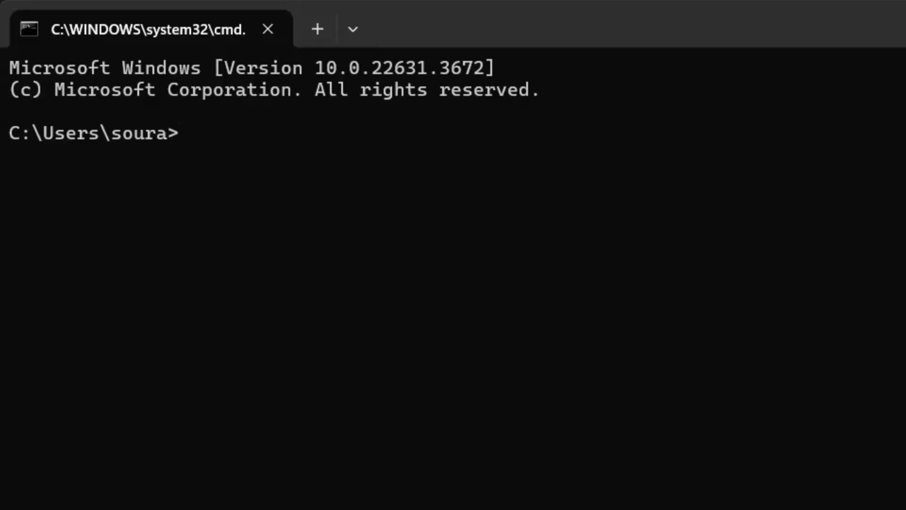
Step: Run java -version and javac -version, both reporting 11.0.22
text(java )
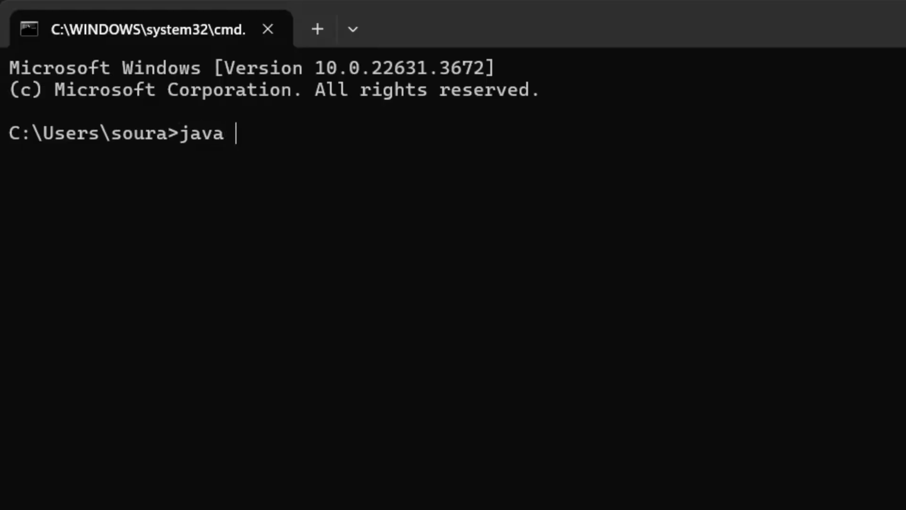
text(-version)
key(Return)
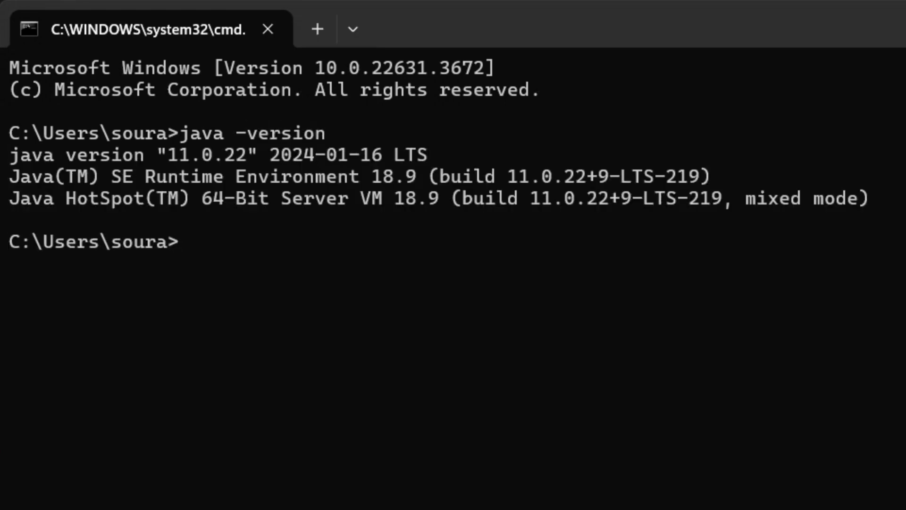
text(javac -version)
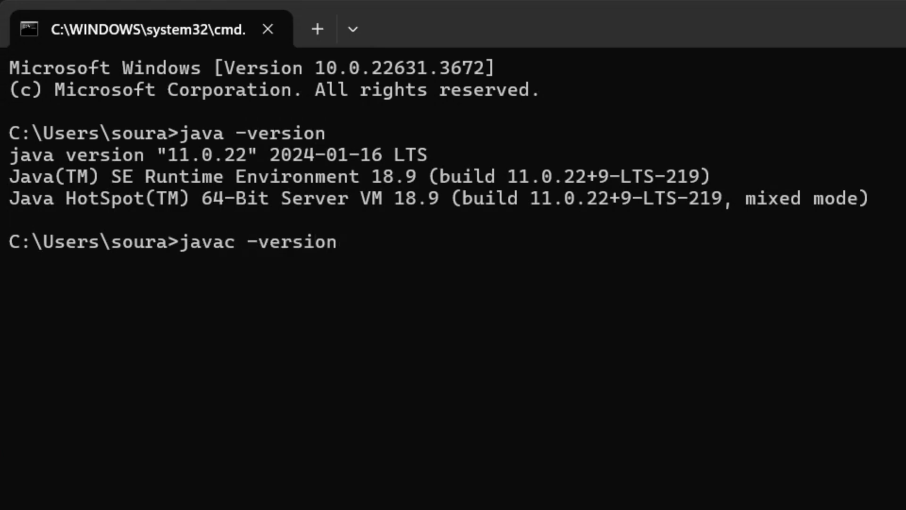
key(Return)
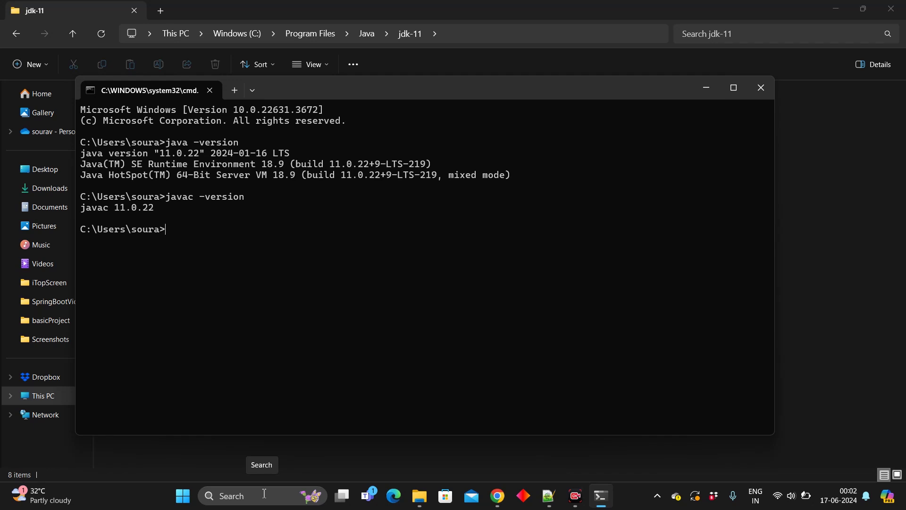
Step: Search 'env', open Environment Variables, and start editing the JAVA_HOME system variable
click(265, 494)
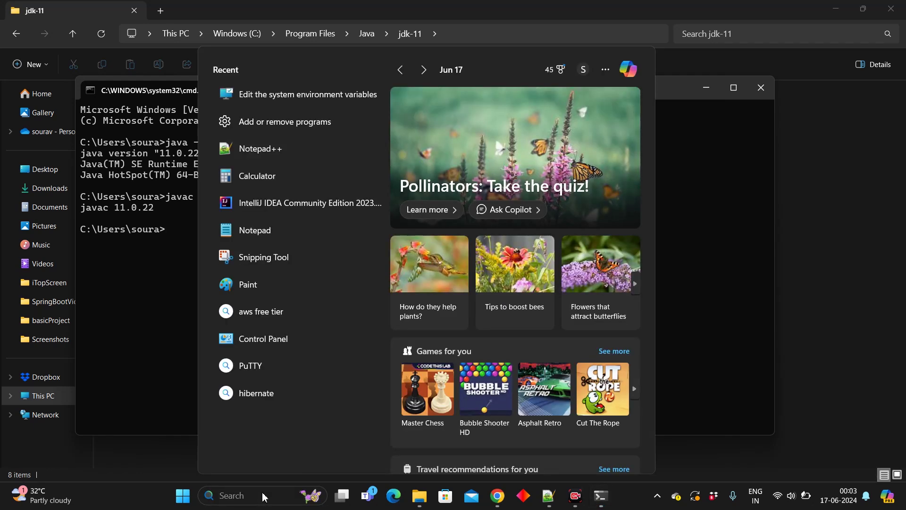
text(env)
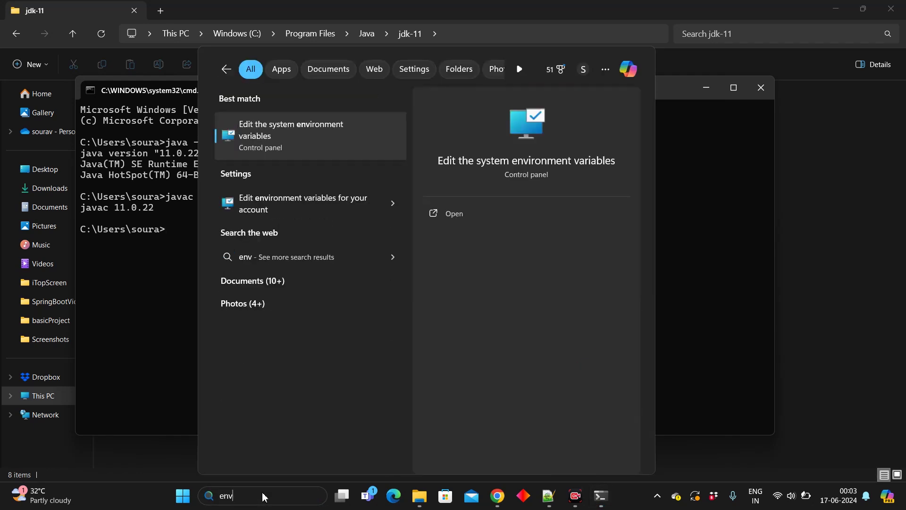
key(Return)
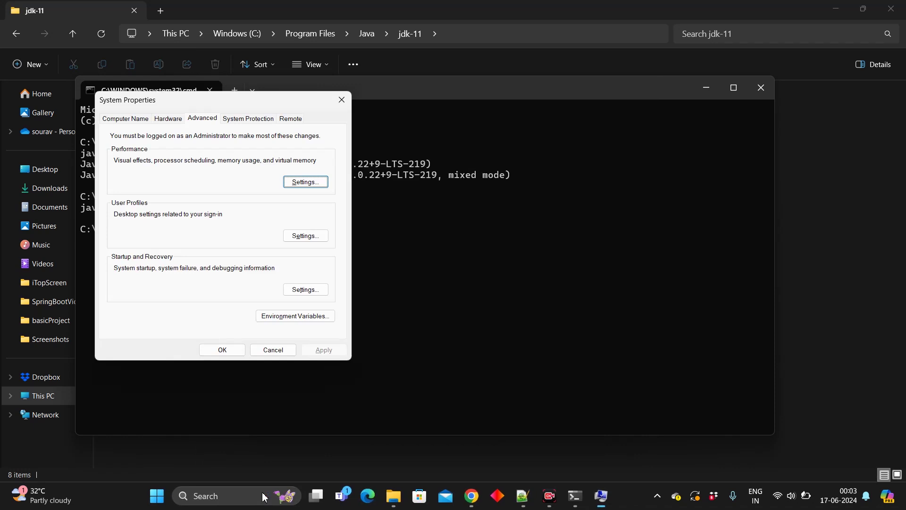
click(305, 318)
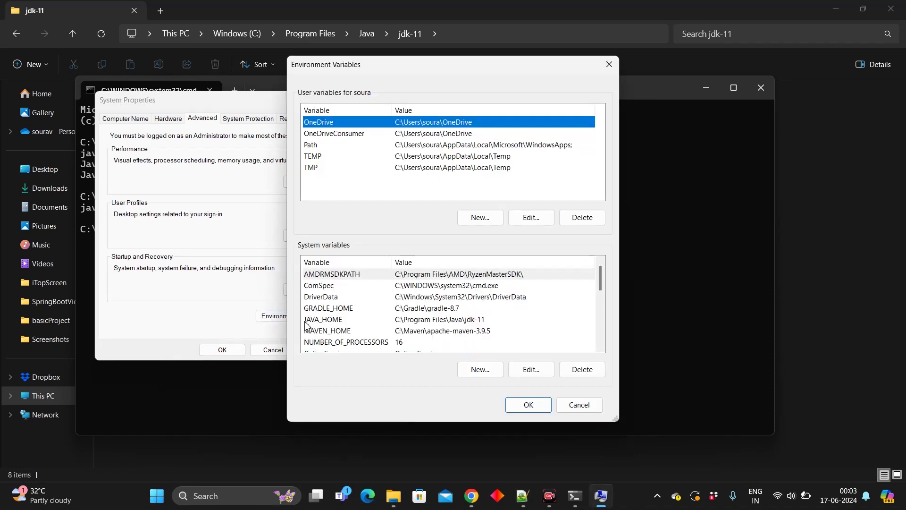
click(375, 345)
key(Up)
key(Up)
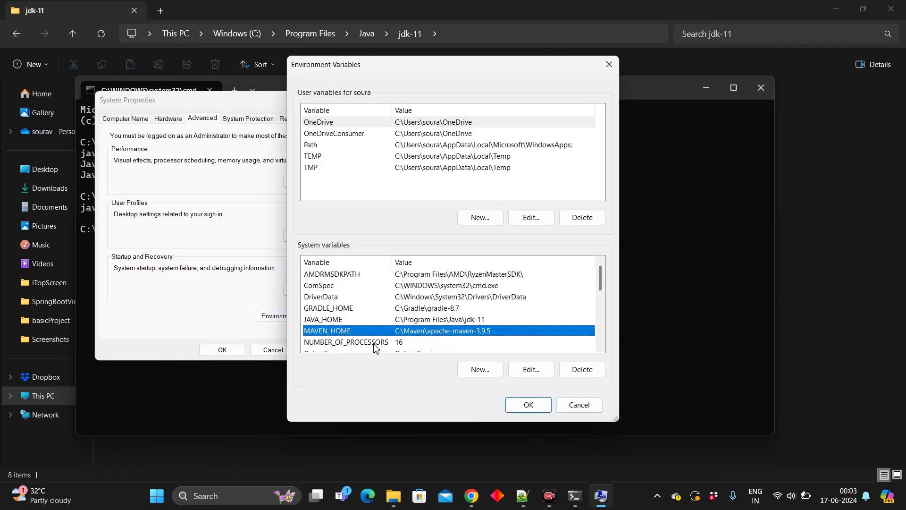
click(530, 369)
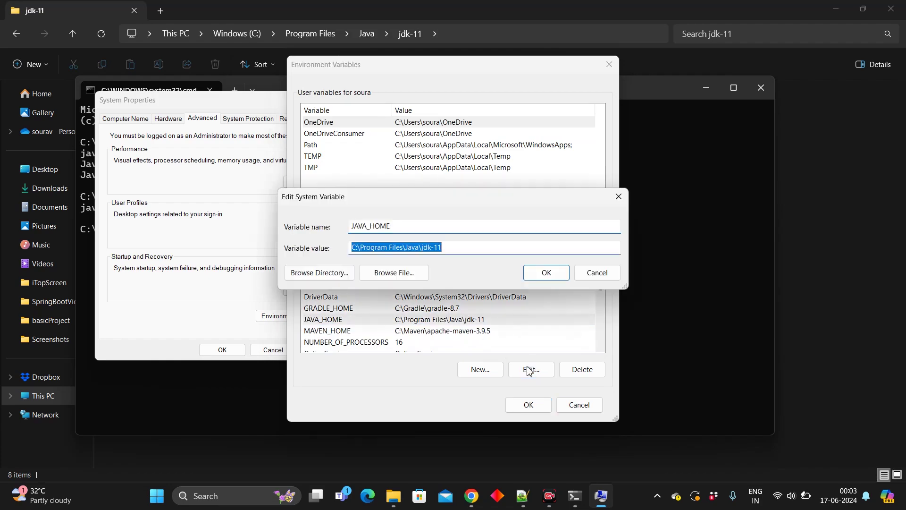
Step: Browse the folder tree for JAVA_HOME's new value, expanding This PC and drive C:
click(329, 268)
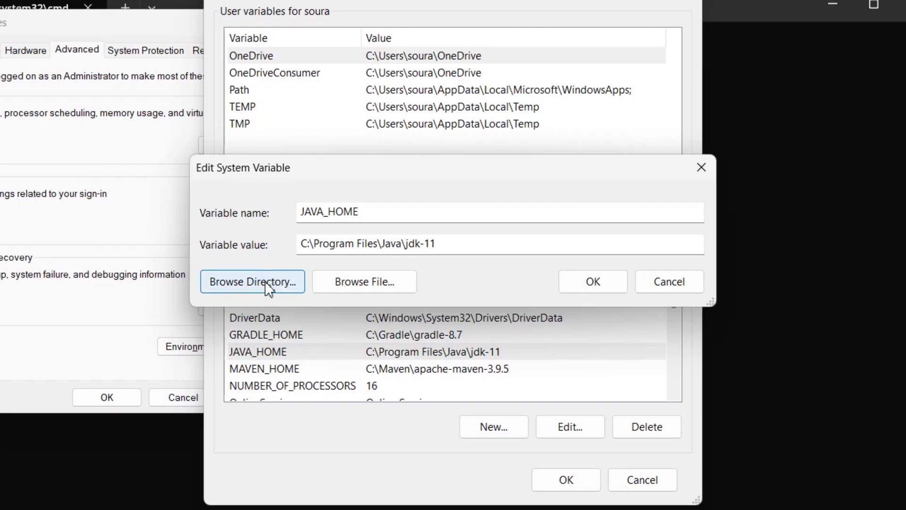
click(265, 281)
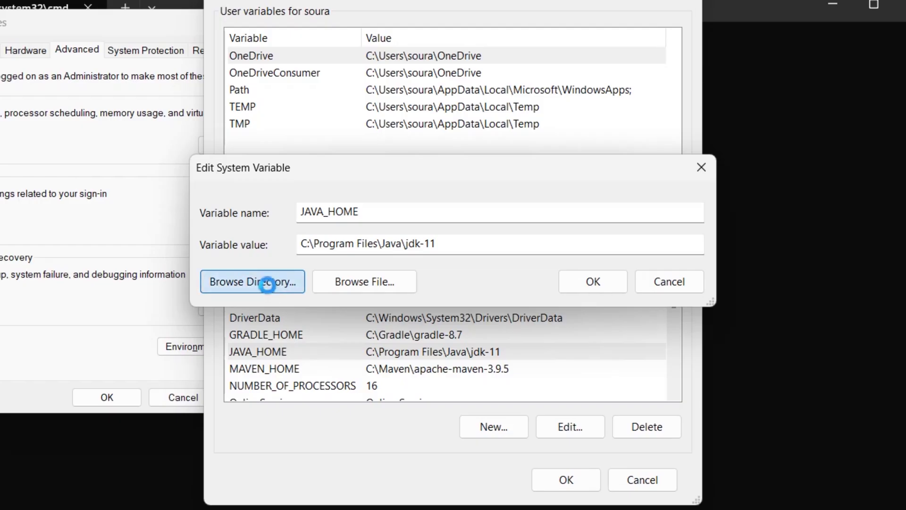
scroll(465, 236, down, 5)
scroll(465, 236, up, 5)
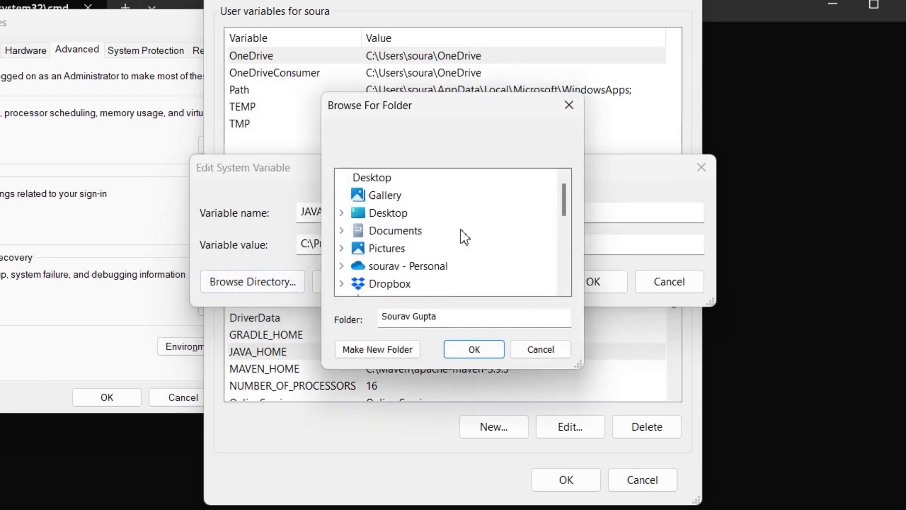
scroll(426, 251, down, 1)
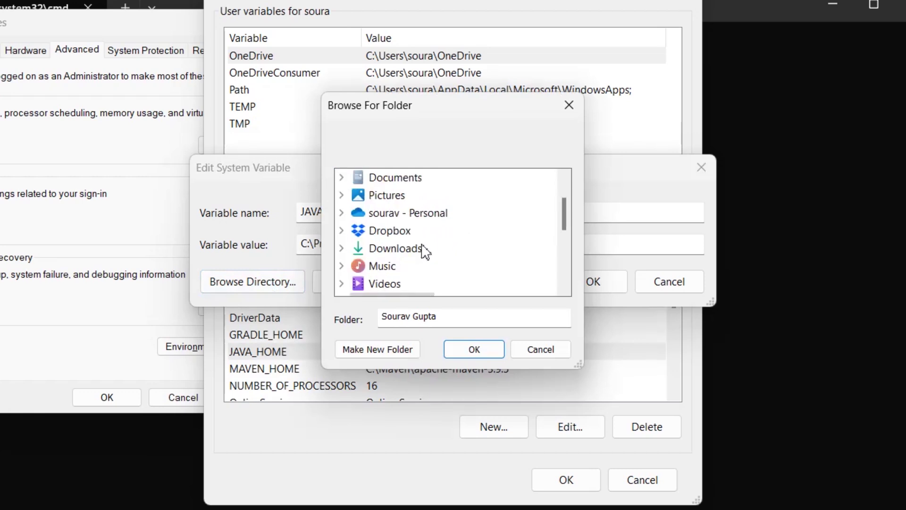
scroll(426, 251, down, 2)
click(341, 213)
click(357, 231)
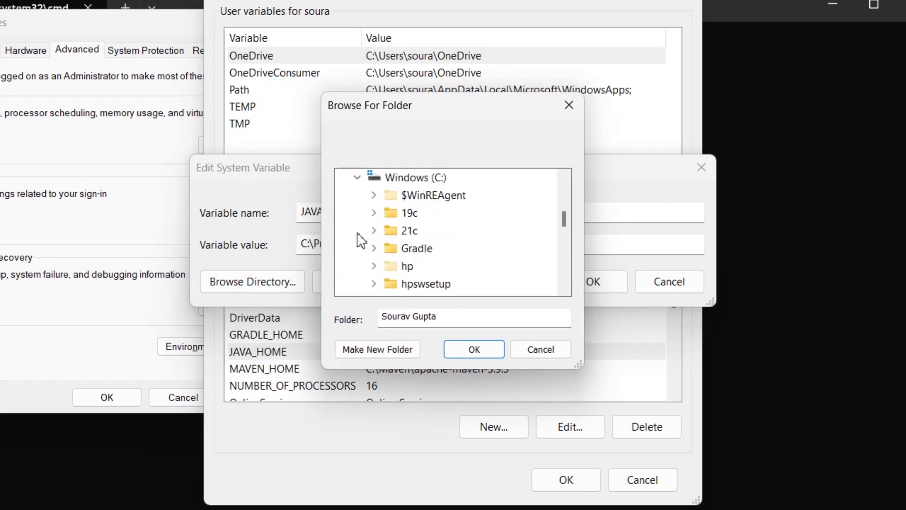
scroll(388, 253, down, 5)
scroll(388, 253, up, 1)
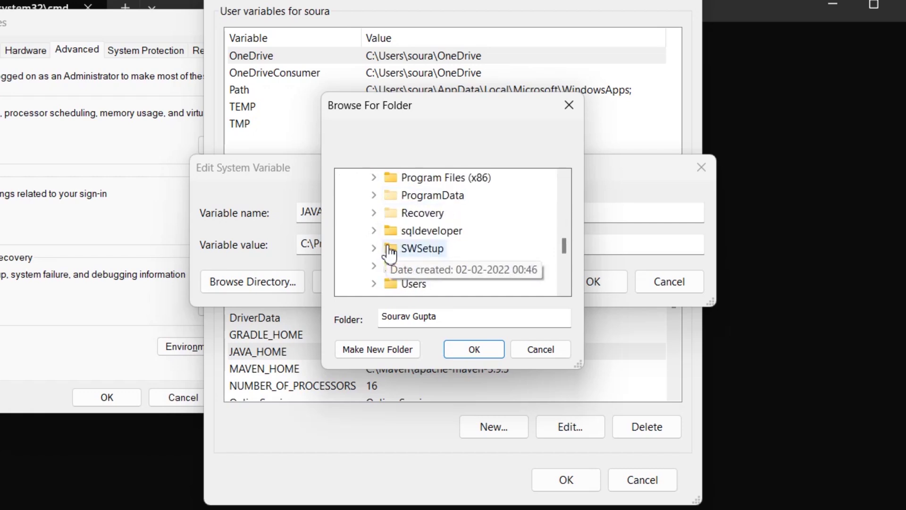
scroll(388, 213, up, 1)
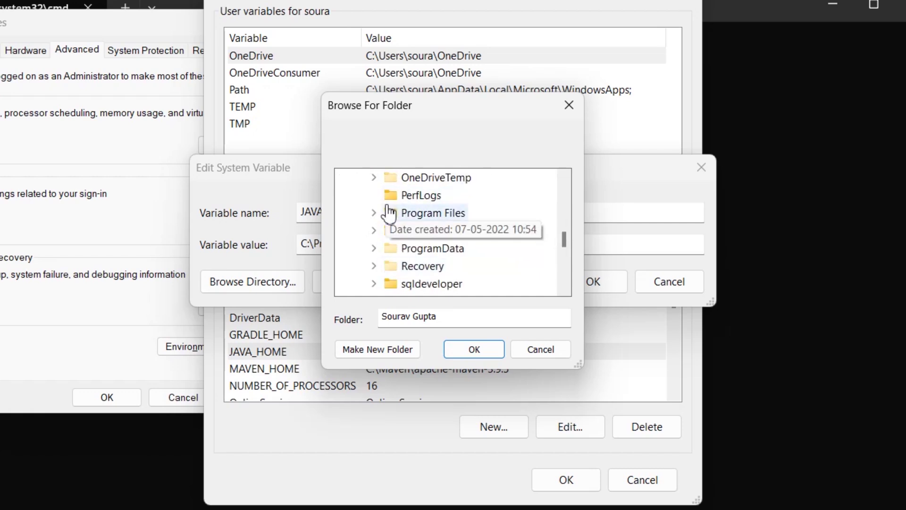
Step: Navigate through Program Files to Java and choose the jdk-17 folder as the value
click(374, 213)
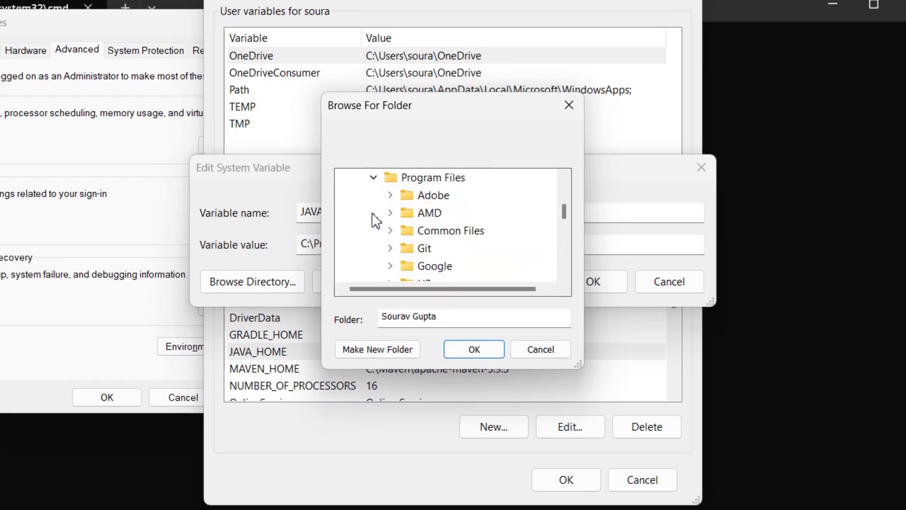
double_click(425, 231)
scroll(425, 235, down, 2)
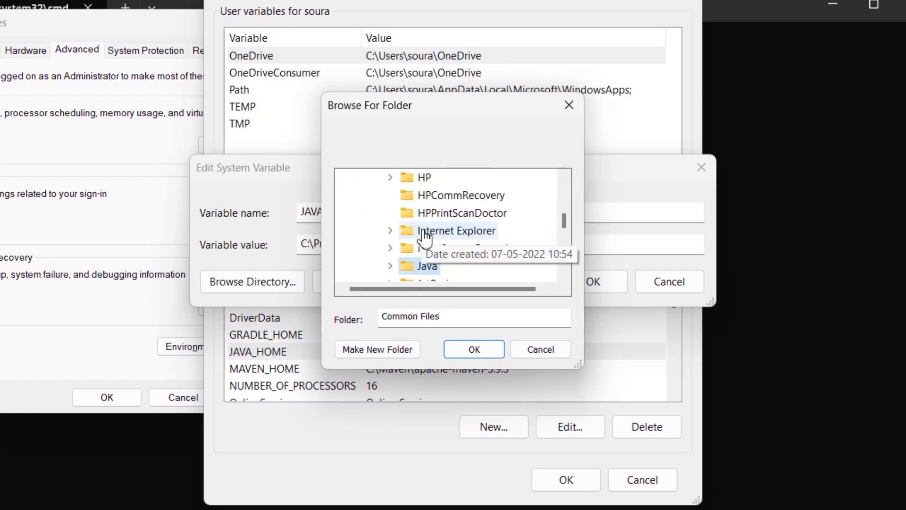
click(397, 268)
click(389, 266)
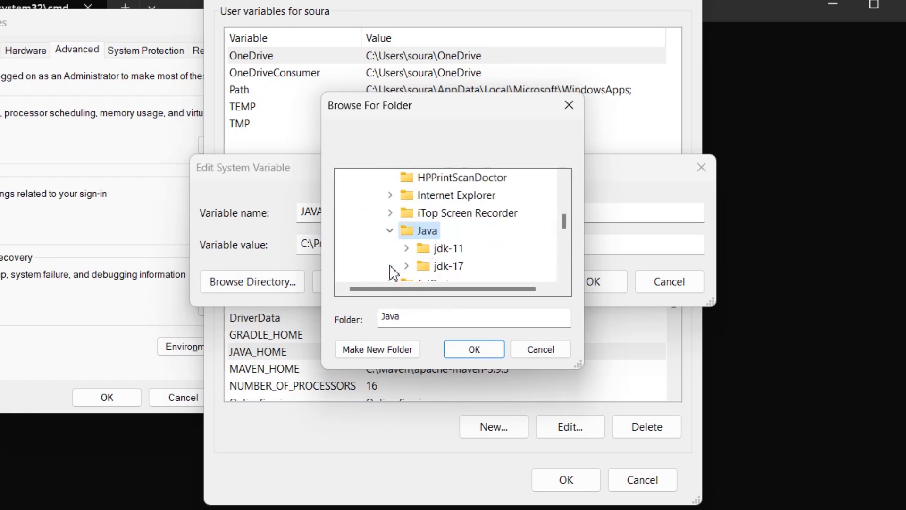
scroll(389, 267, down, 1)
double_click(449, 213)
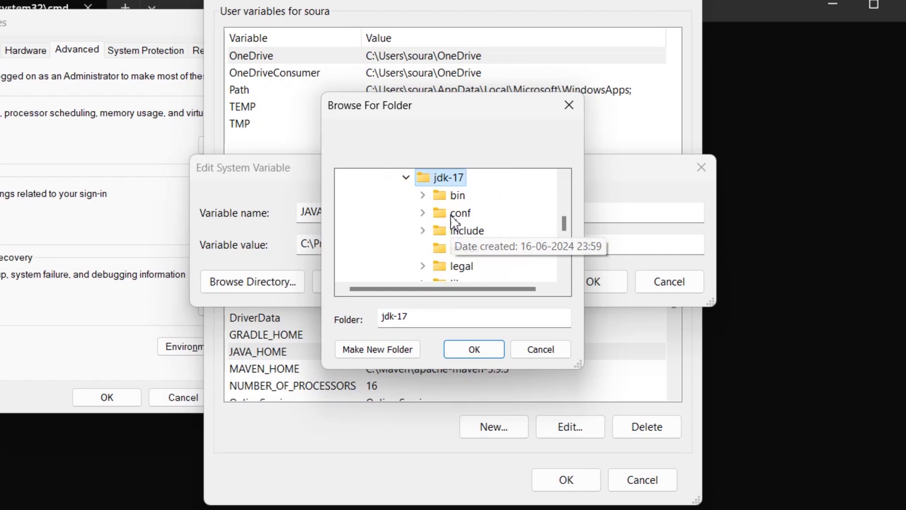
click(481, 349)
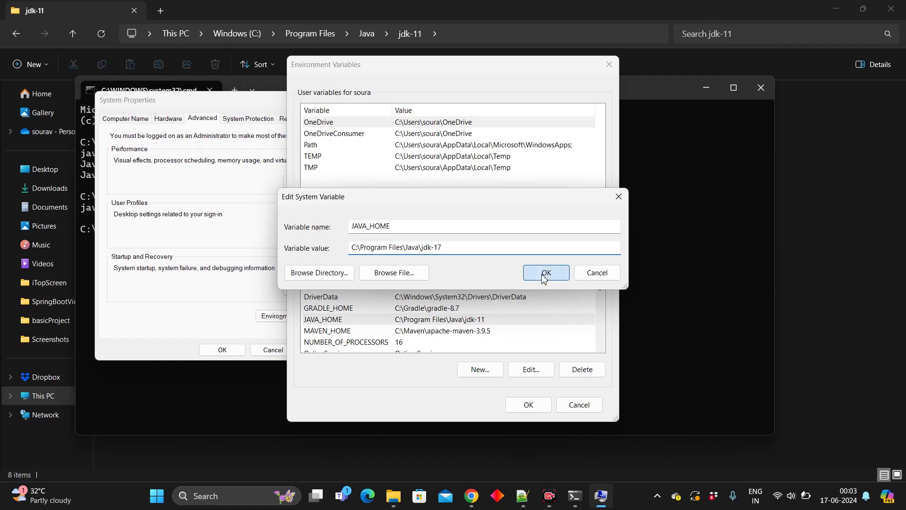
Step: Save JAVA_HOME as C:\Program Files\Java\jdk-17 and close all System Properties dialogs
click(587, 285)
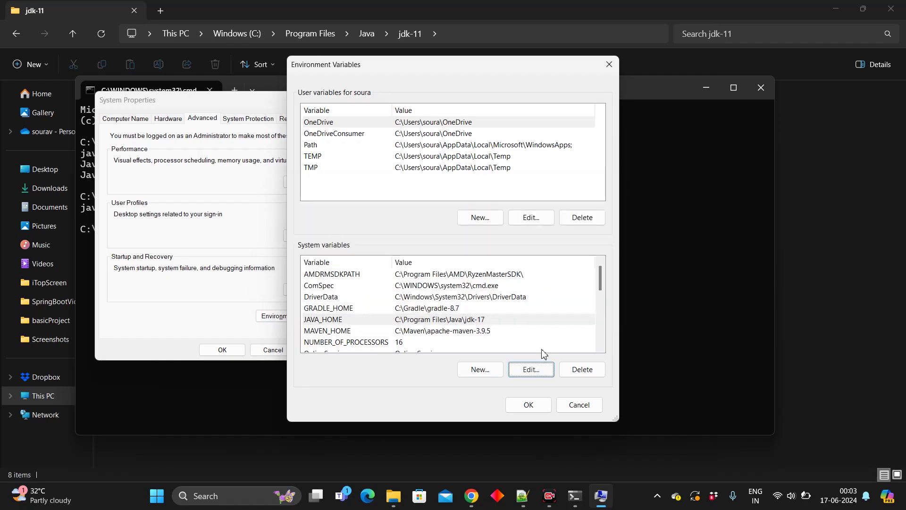
click(529, 407)
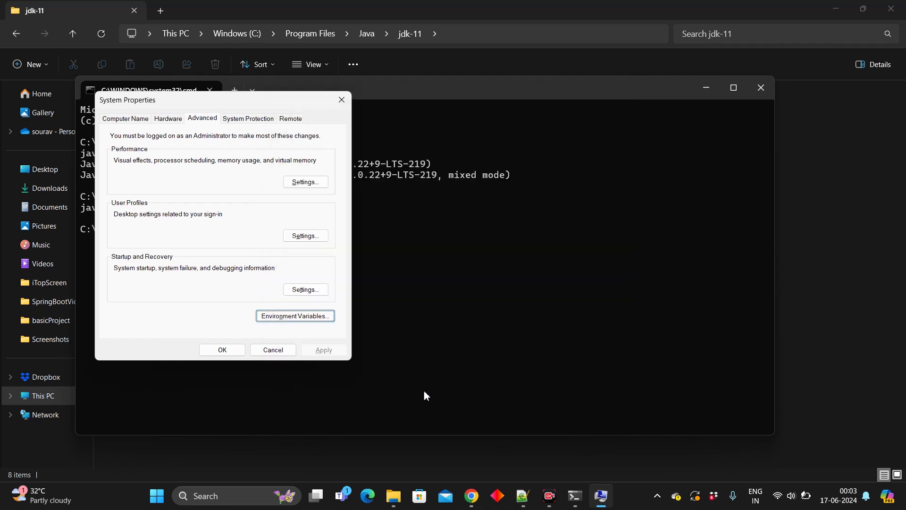
click(223, 350)
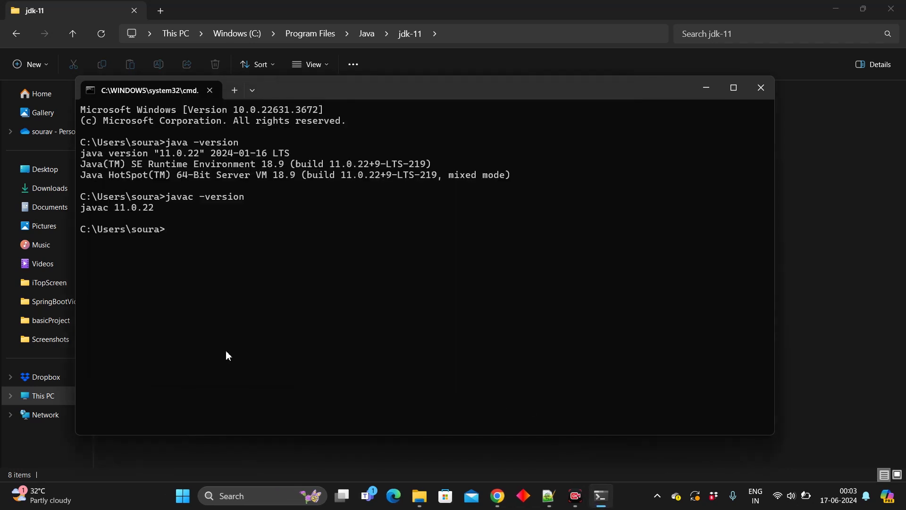
Step: Close the old console, open a new cmd window, and clear stray text at the prompt
click(760, 96)
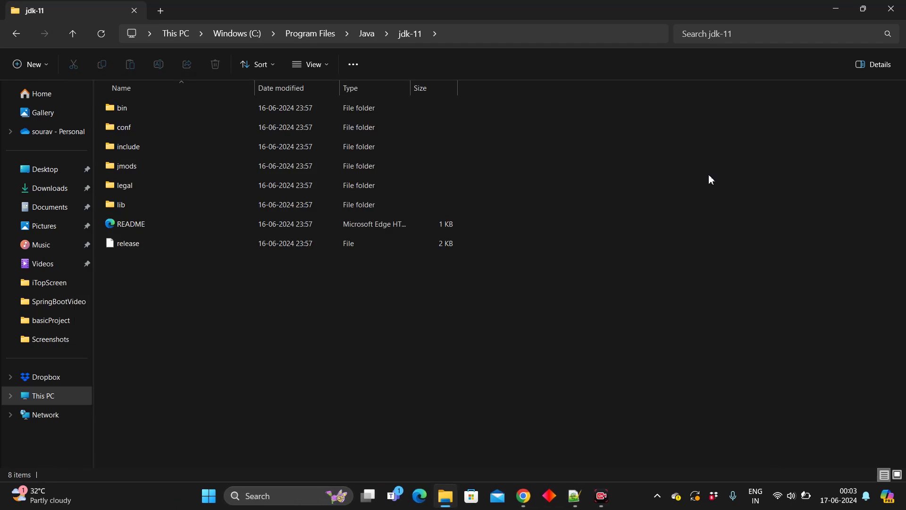
key(super+r)
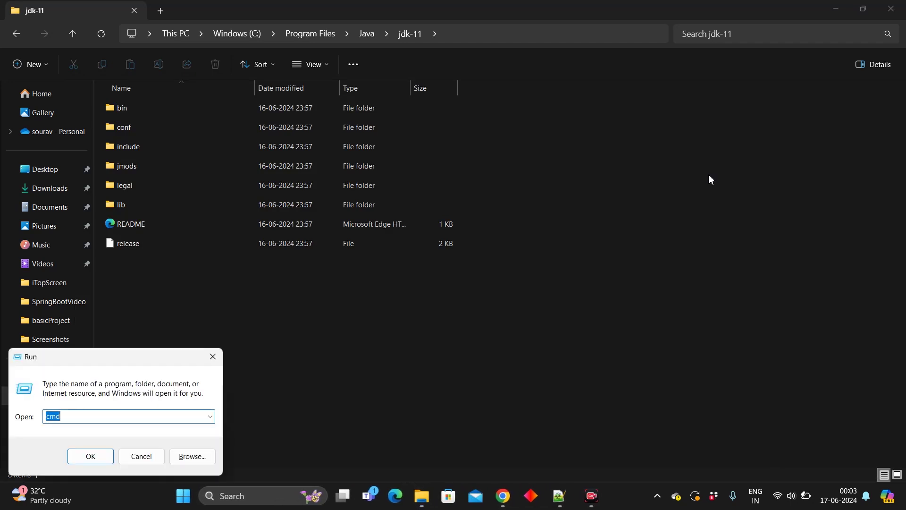
key(Return)
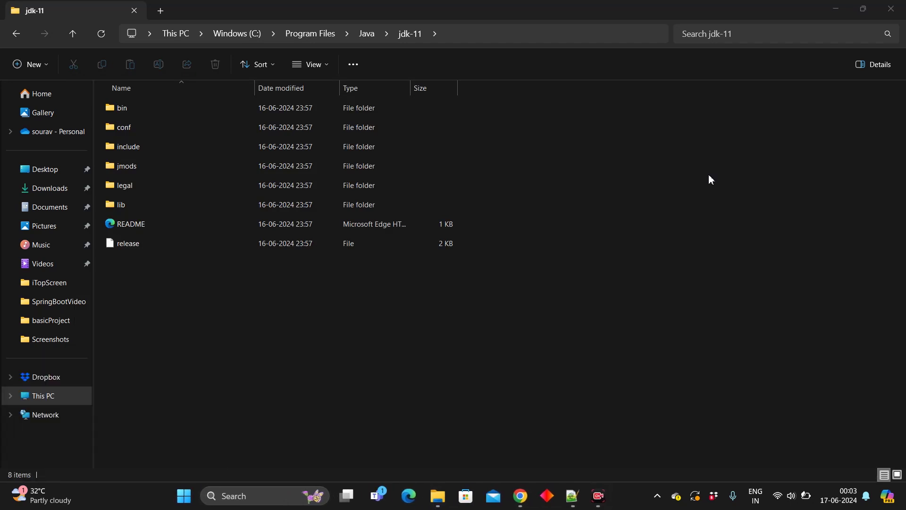
text(.android)
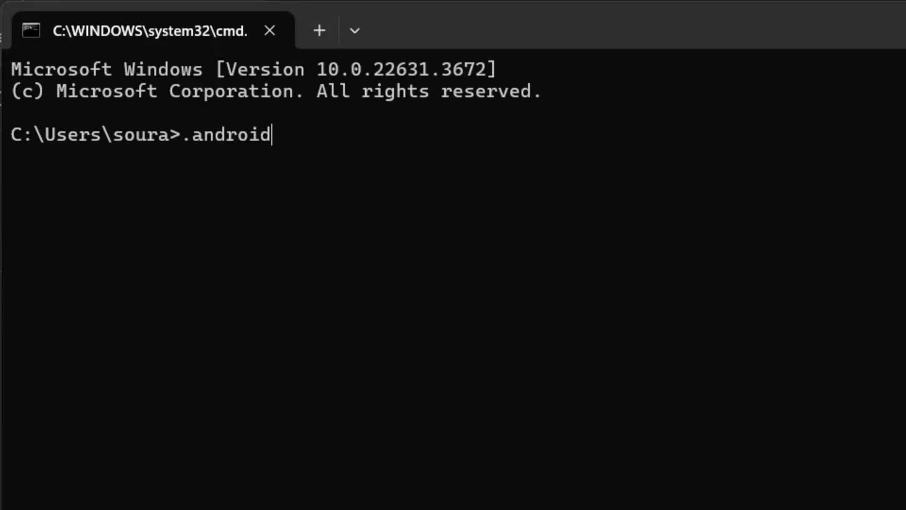
key(BackSpace)
key(BackSpace)
key(BackSpace)
key(BackSpace)
key(BackSpace)
key(BackSpace)
key(BackSpace)
key(BackSpace)
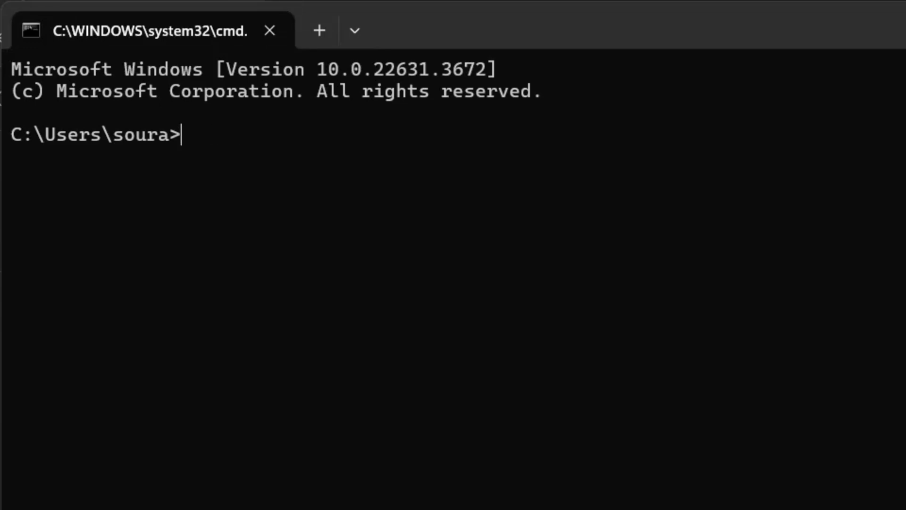
Step: Run java -version and javac -version, both now reporting 17.0.10
text(java -version)
key(Return)
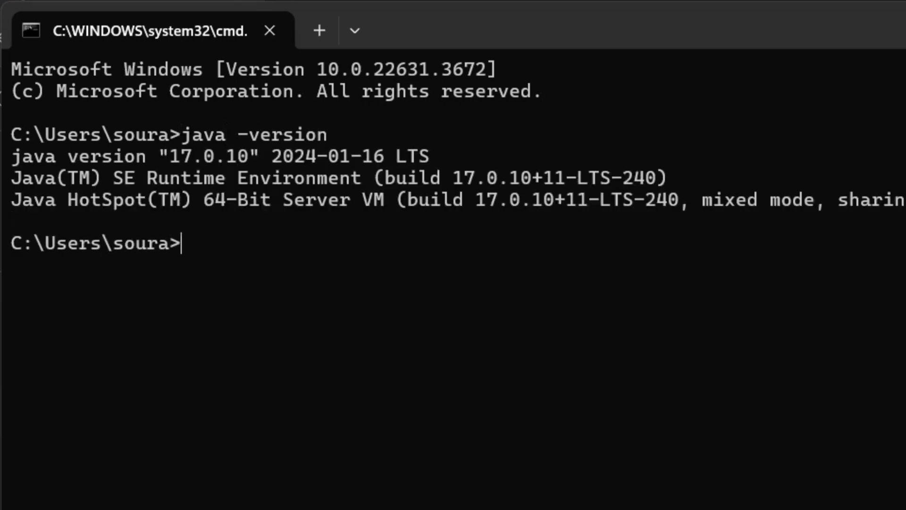
text(javac)
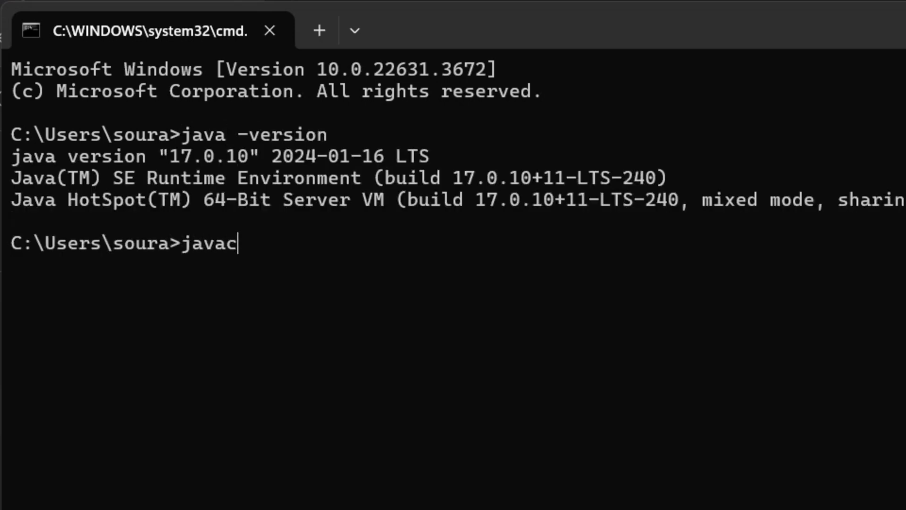
text( -version)
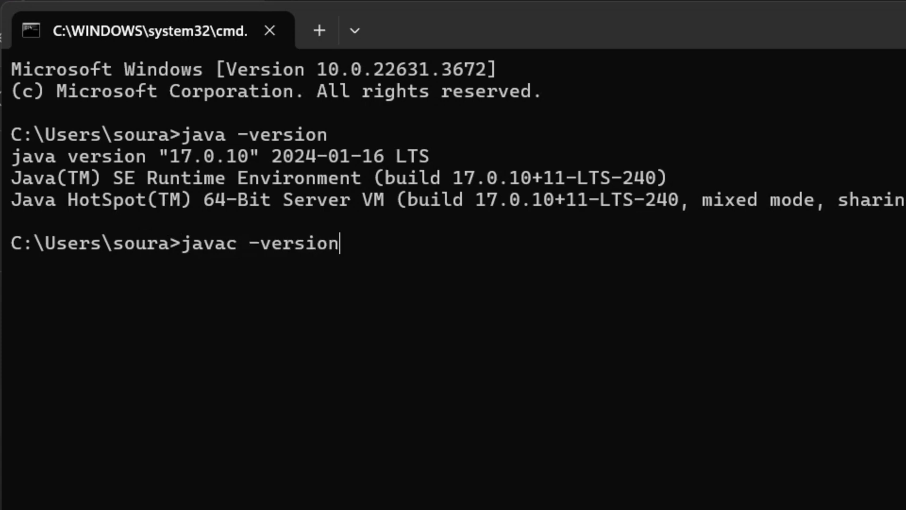
key(Return)
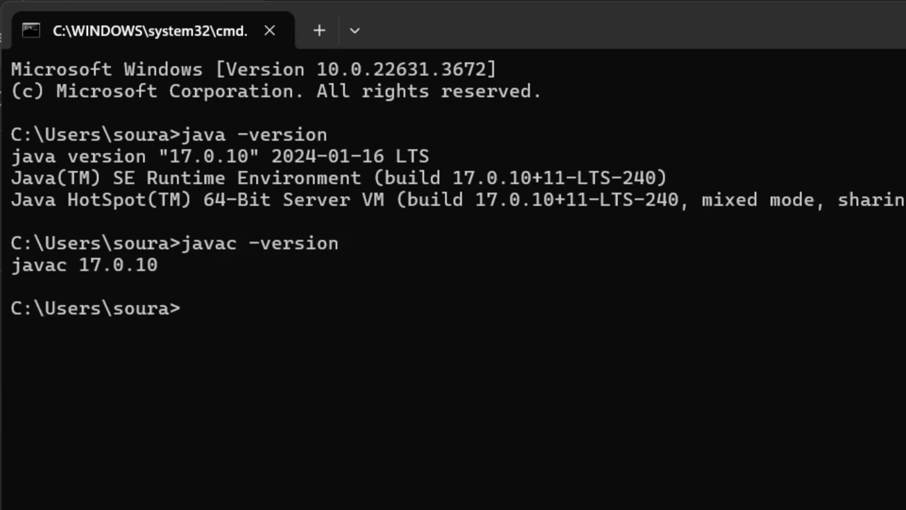